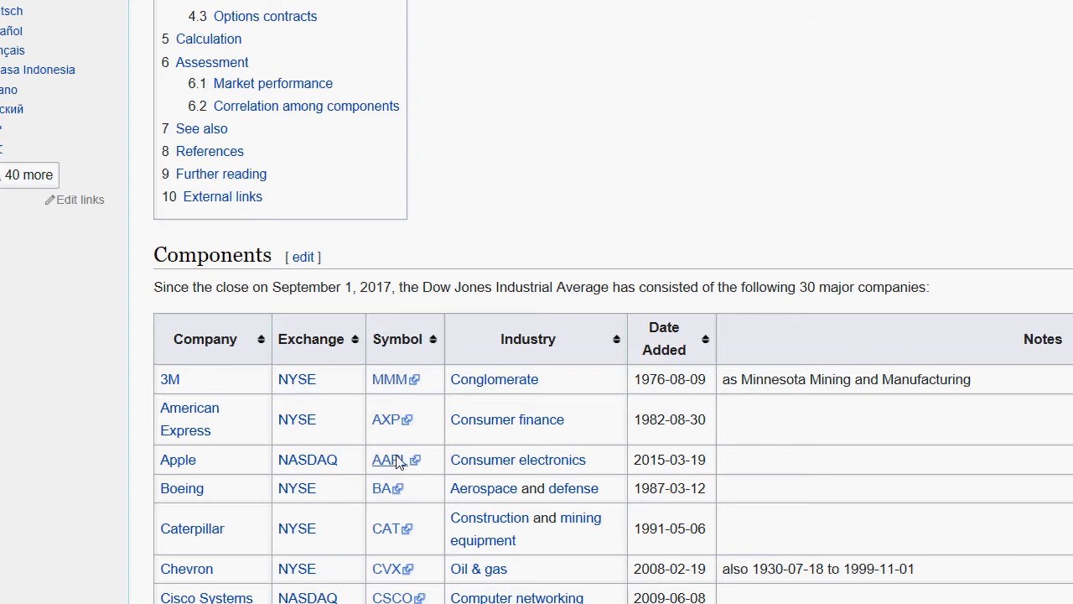
# - Look through the Components table of the Dow Jones Industrial Average for the member companies and their ticker symbols
pyautogui.scroll(-10, 398, 461)
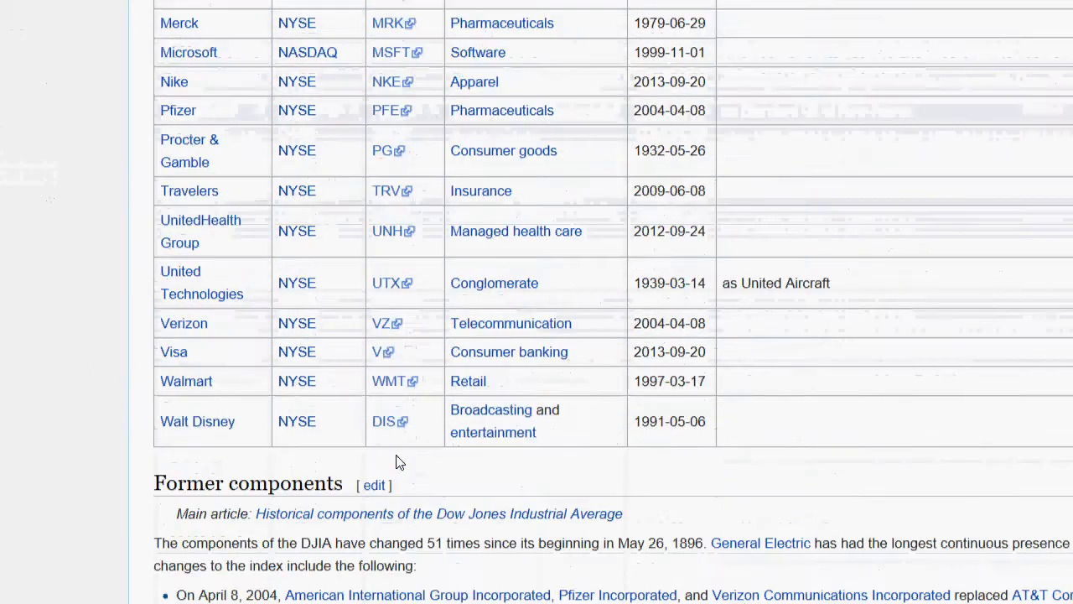
pyautogui.scroll(3, 353, 307)
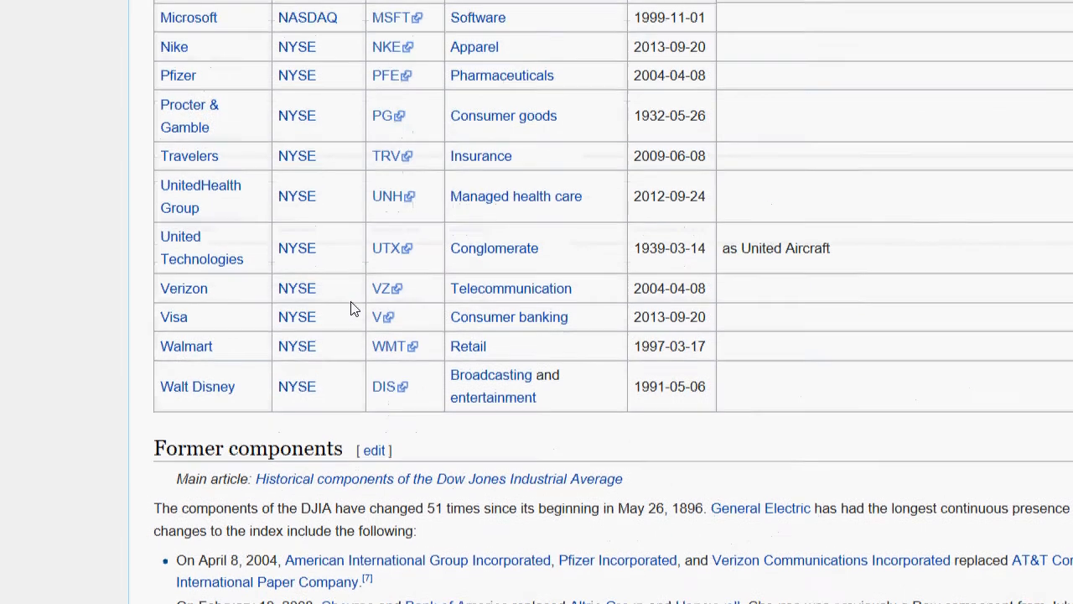
pyautogui.scroll(15, 352, 308)
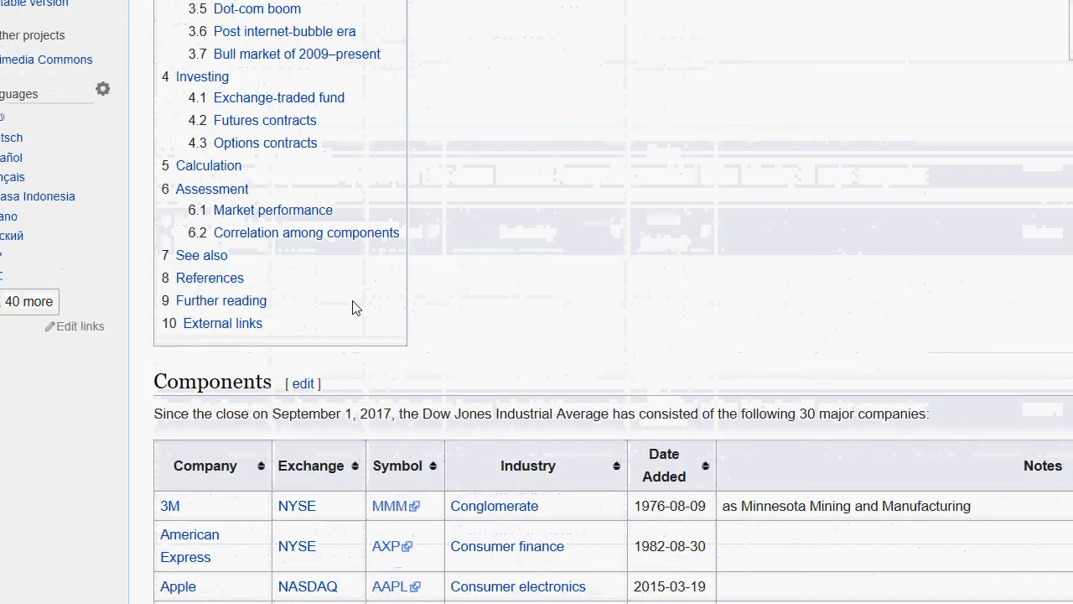
pyautogui.scroll(-4, 352, 308)
pyautogui.scroll(2, 352, 307)
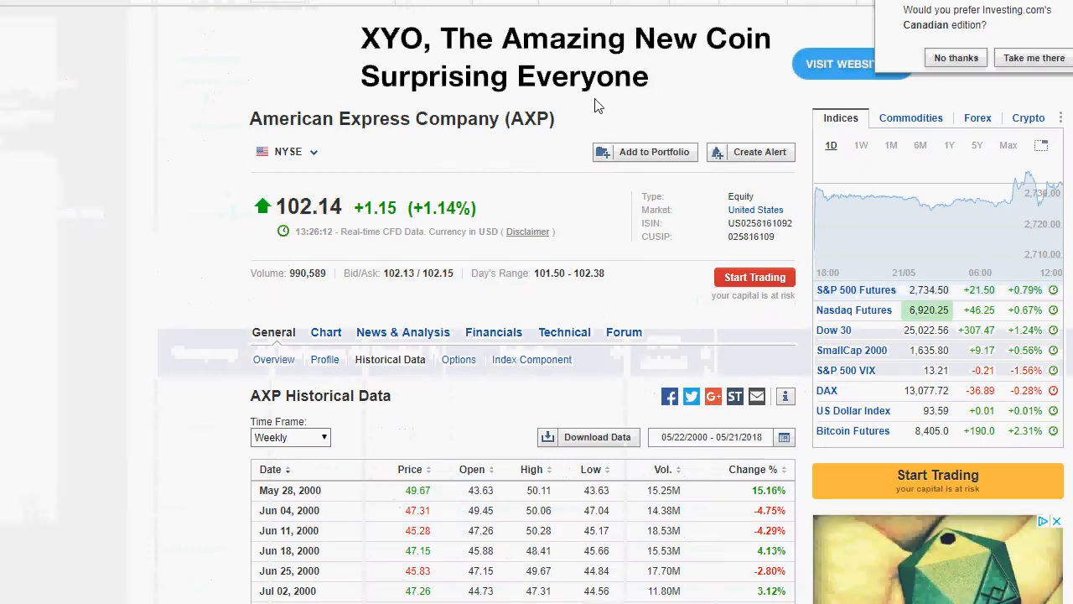
# - Search Investing.com for "aa", choose Apple Inc (AAPL) and open its historical data
pyautogui.moveTo(459, 10)
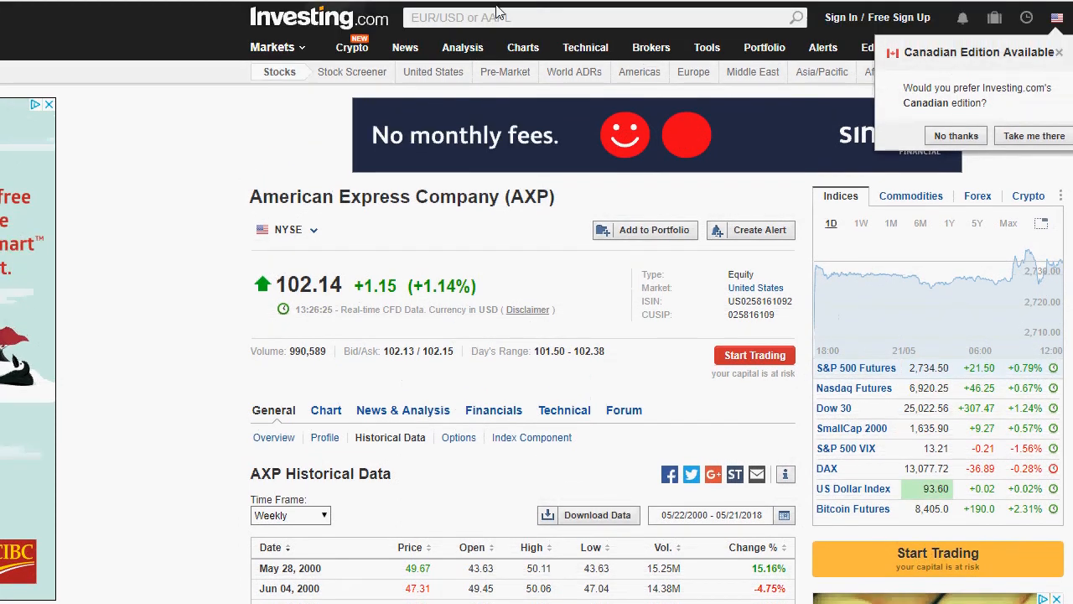
pyautogui.click(478, 11)
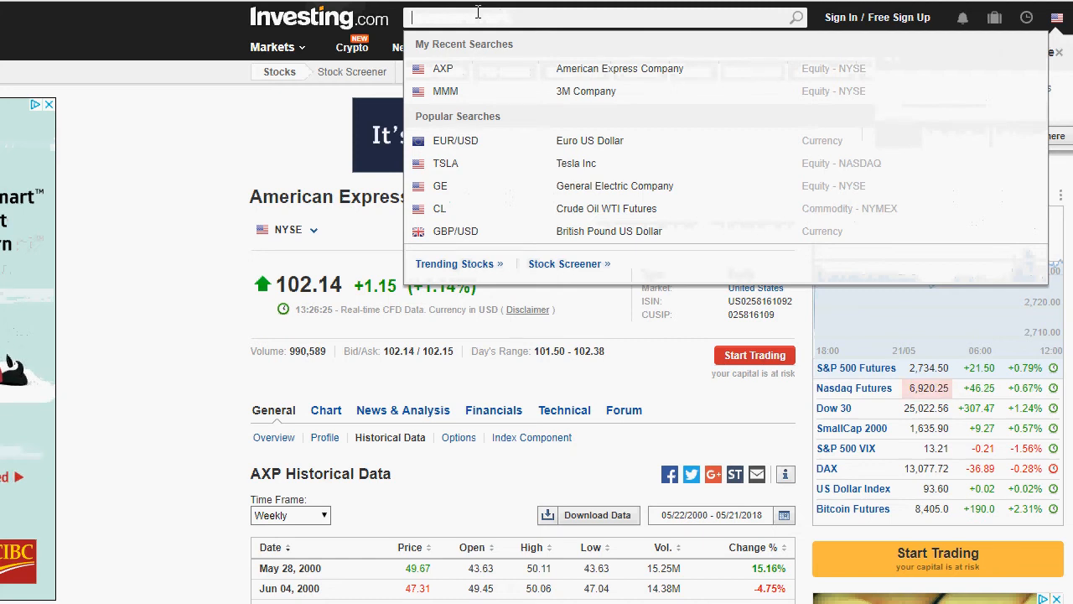
pyautogui.write('aa')
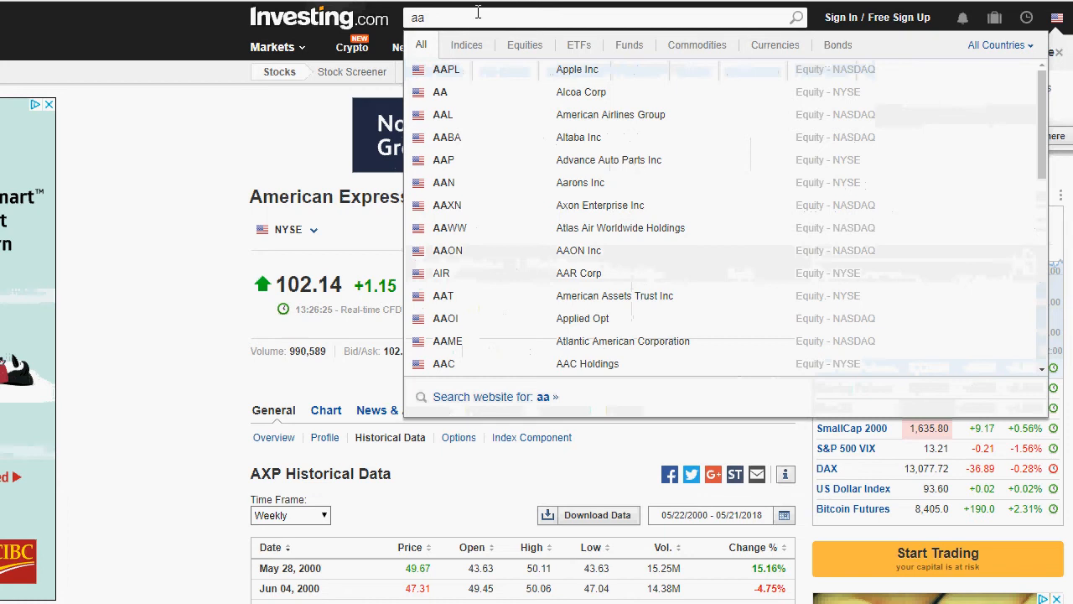
pyautogui.click(467, 73)
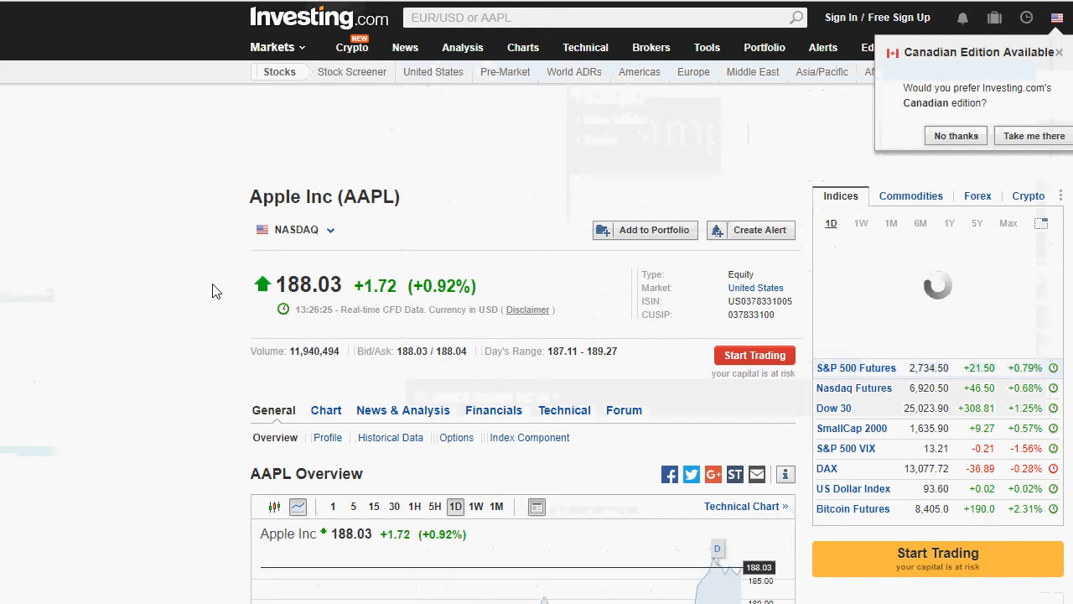
pyautogui.moveTo(494, 410)
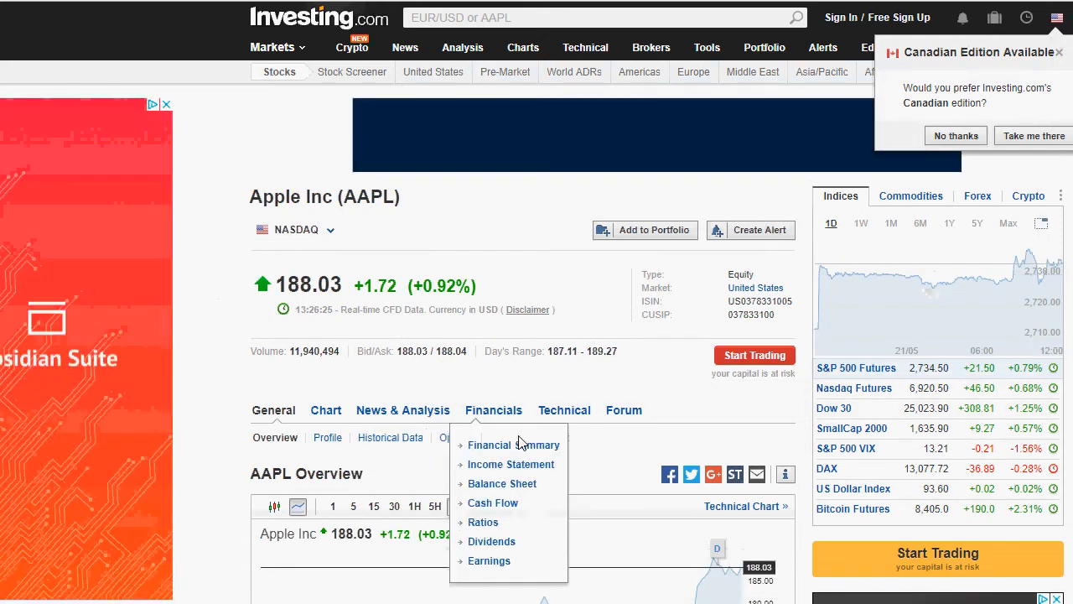
pyautogui.click(378, 442)
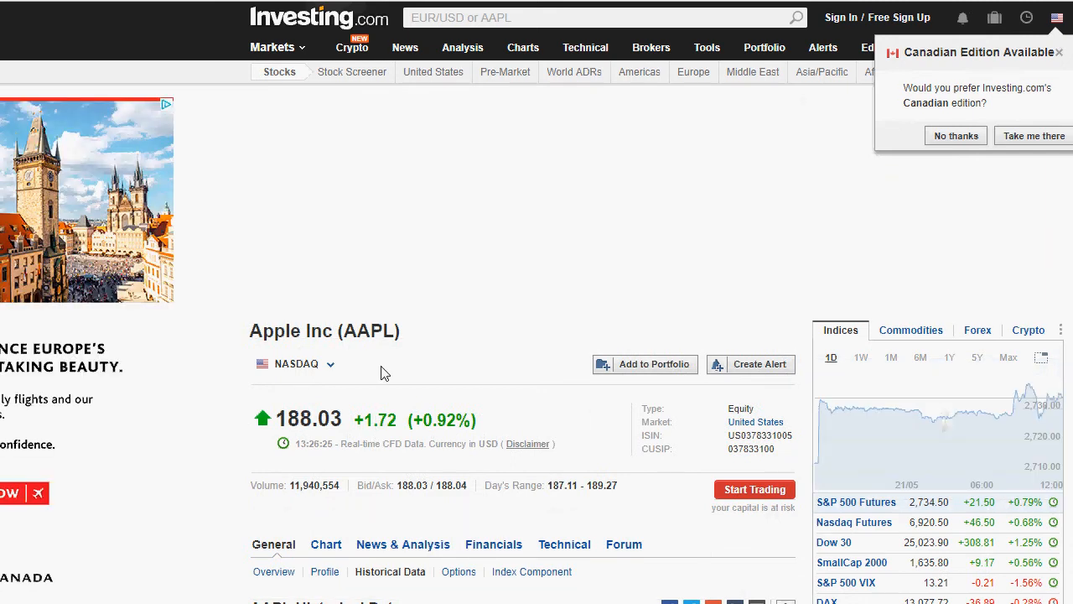
# - Set the time frame of the AAPL historical data to Weekly
pyautogui.scroll(-2, 383, 361)
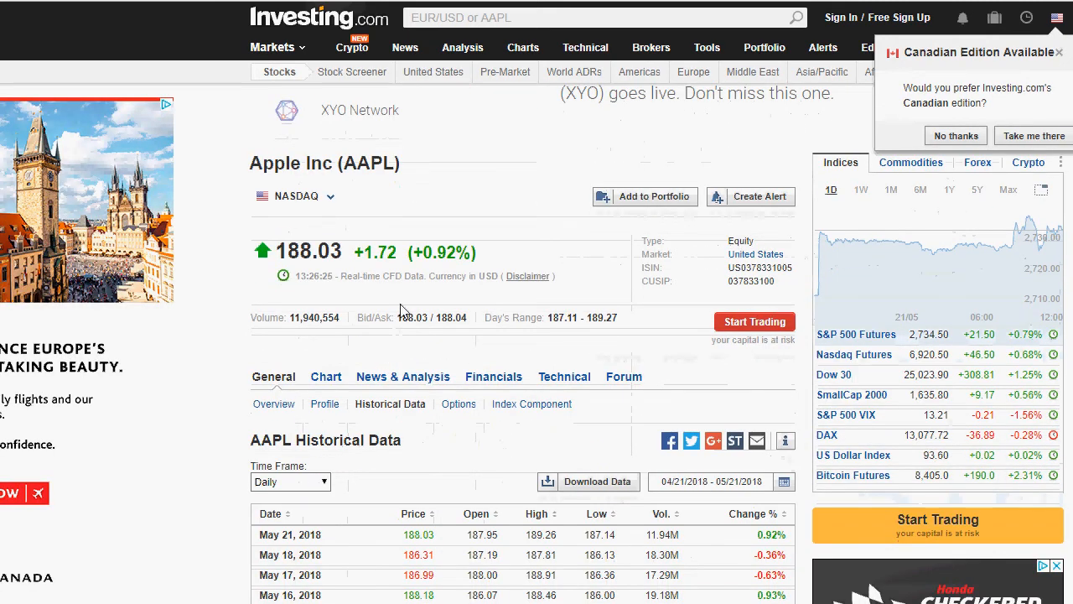
pyautogui.scroll(-1, 401, 310)
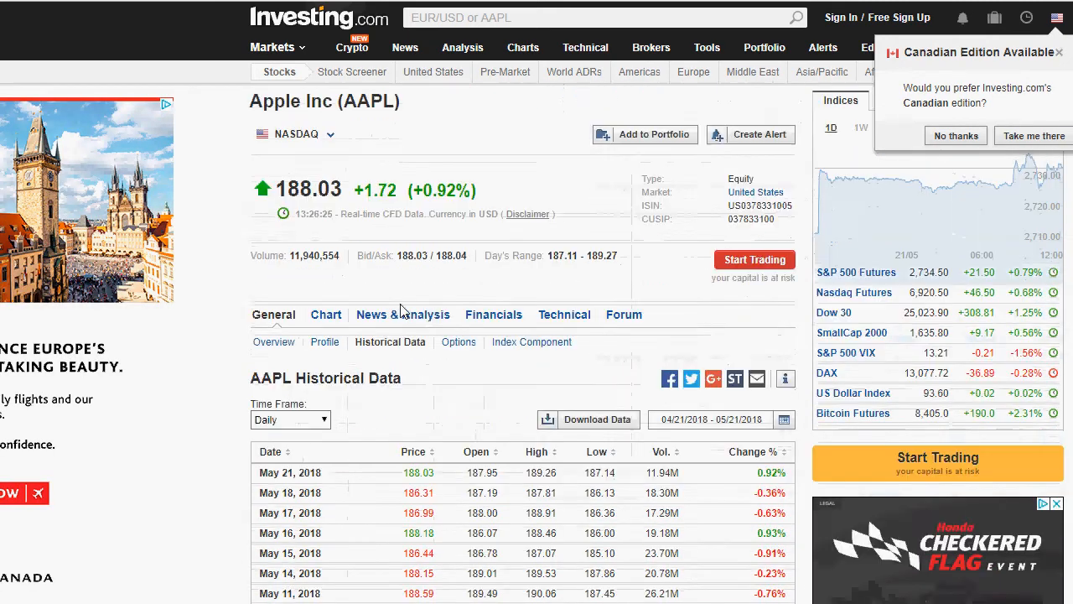
pyautogui.click(295, 400)
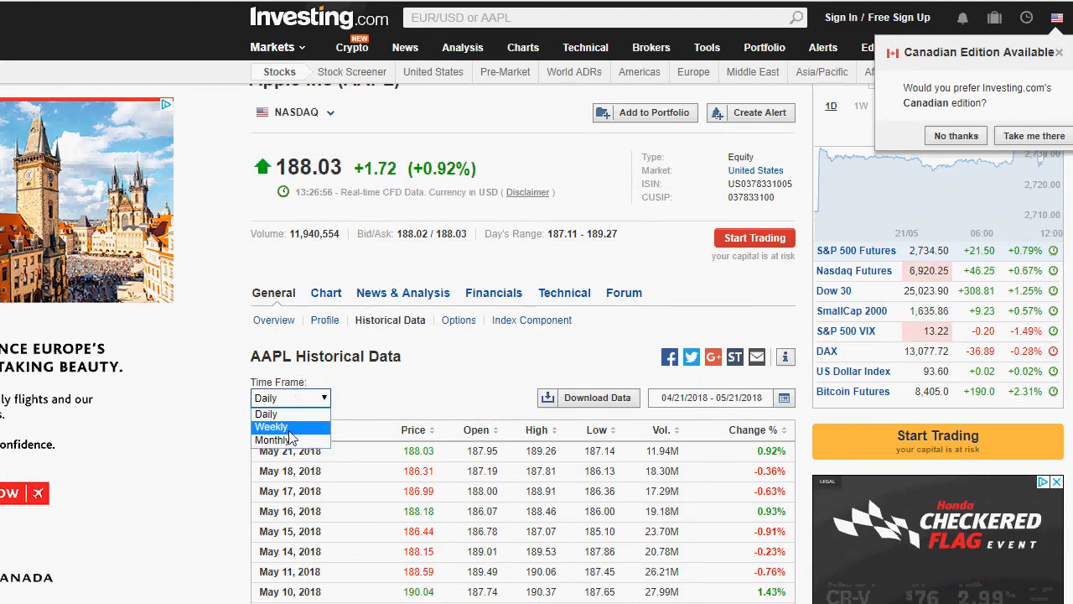
pyautogui.click(290, 426)
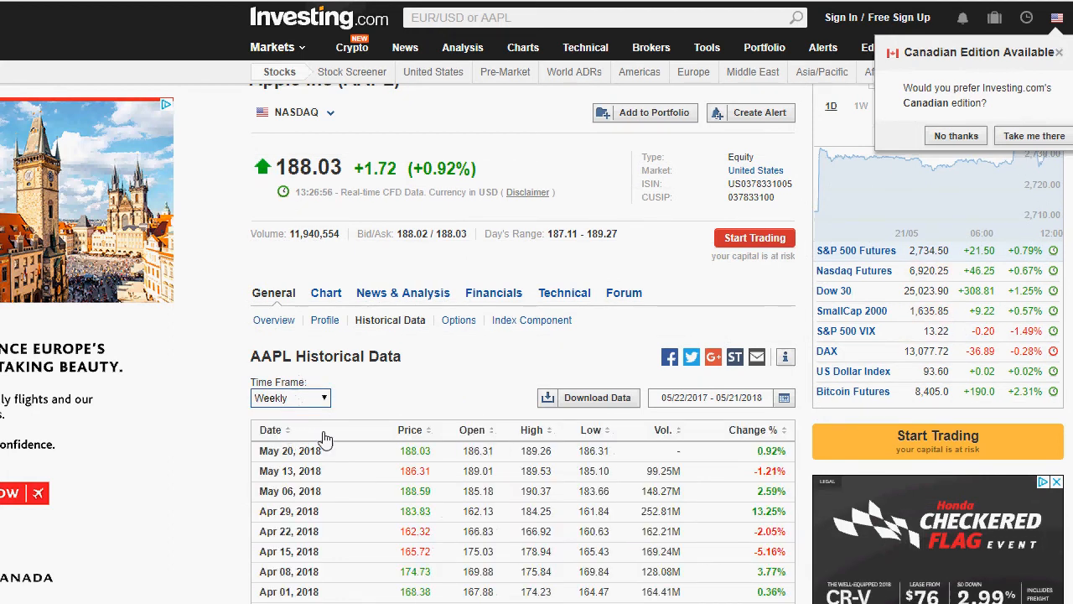
# - Set the start date of the AAPL historical data to 05/22/2000 and apply the date range
pyautogui.click(695, 406)
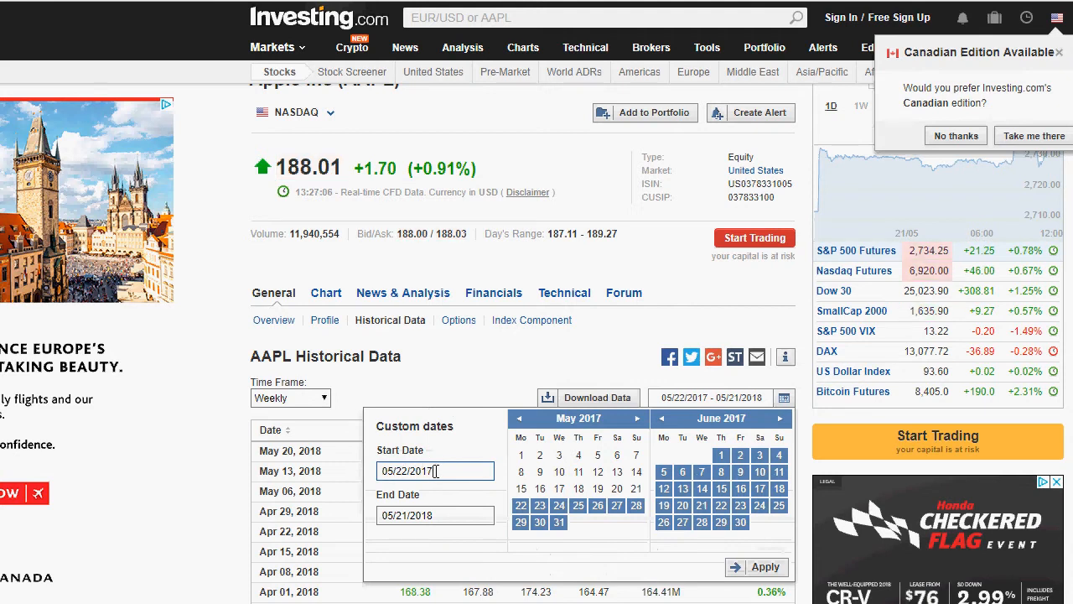
pyautogui.press('BackSpace')
pyautogui.press('BackSpace')
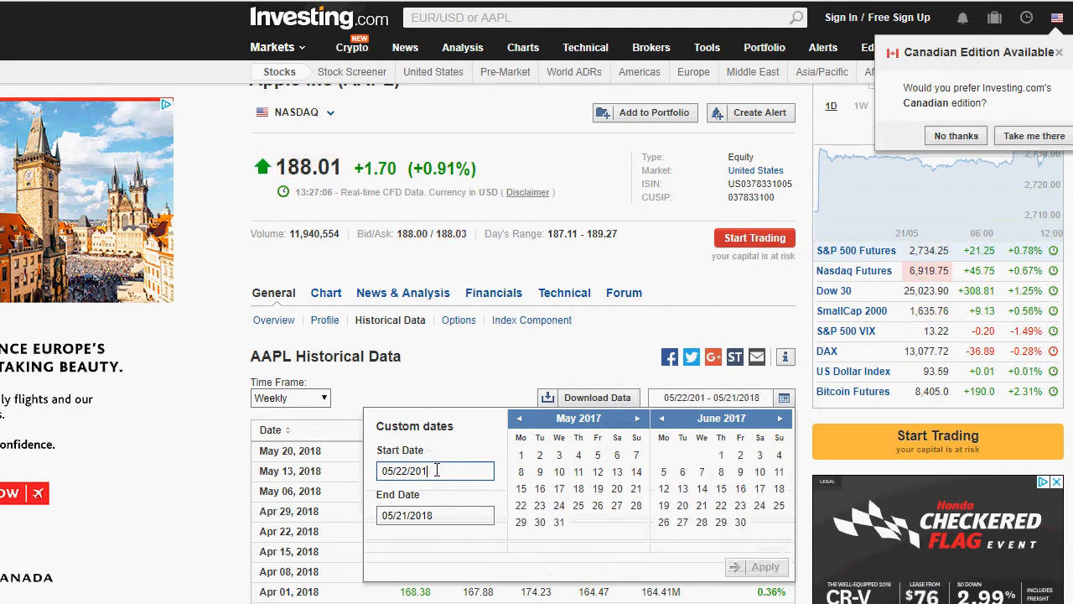
pyautogui.write('00')
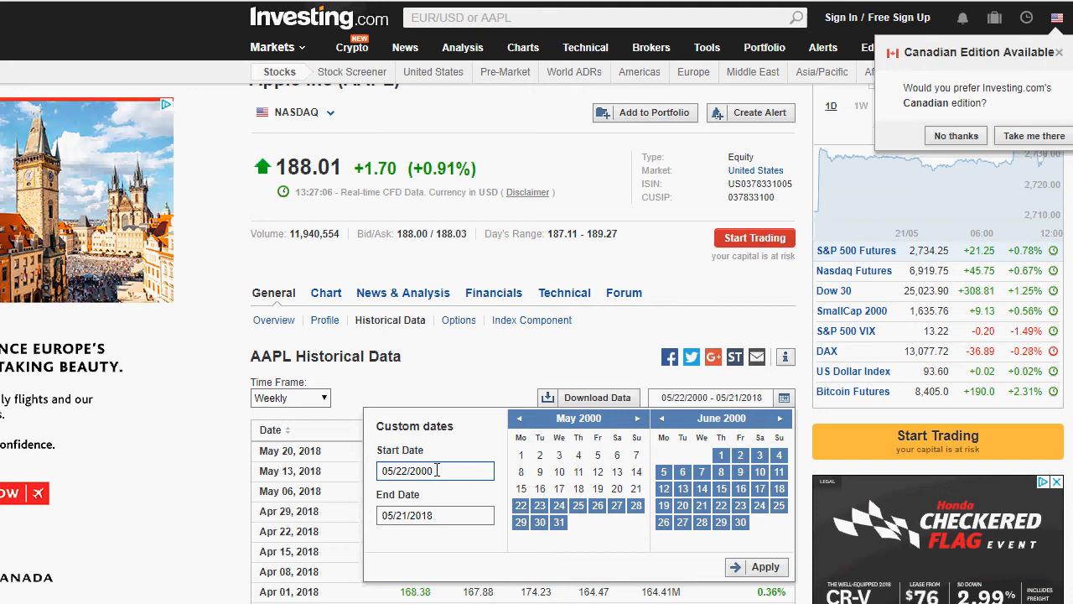
pyautogui.click(767, 569)
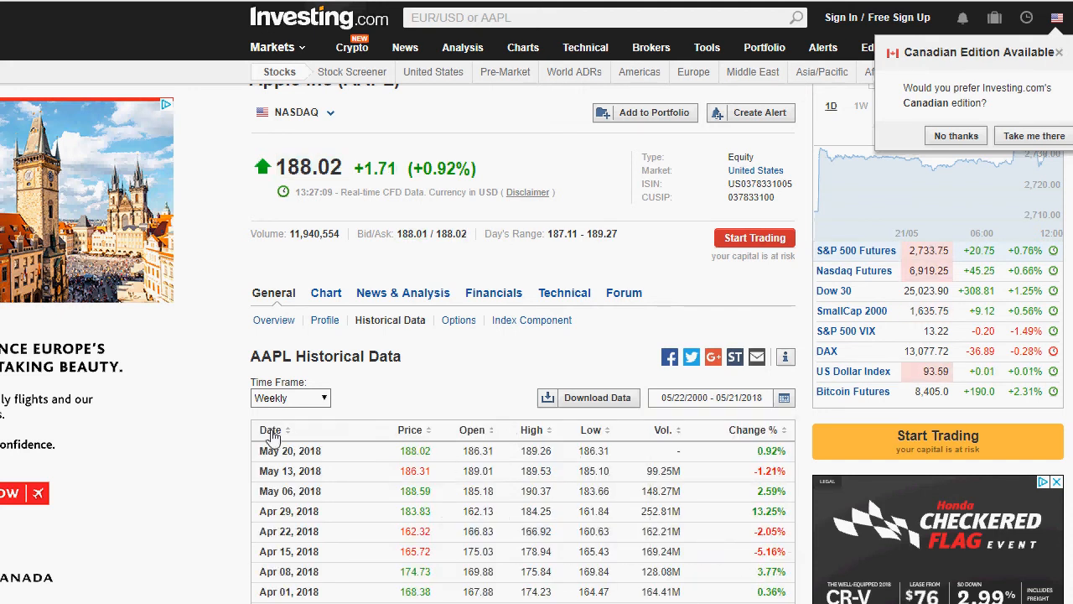
# - Sort the AAPL price table by date from oldest to newest and copy all rows from May 28, 2000 to May 20, 2018
pyautogui.scroll(-2, 364, 402)
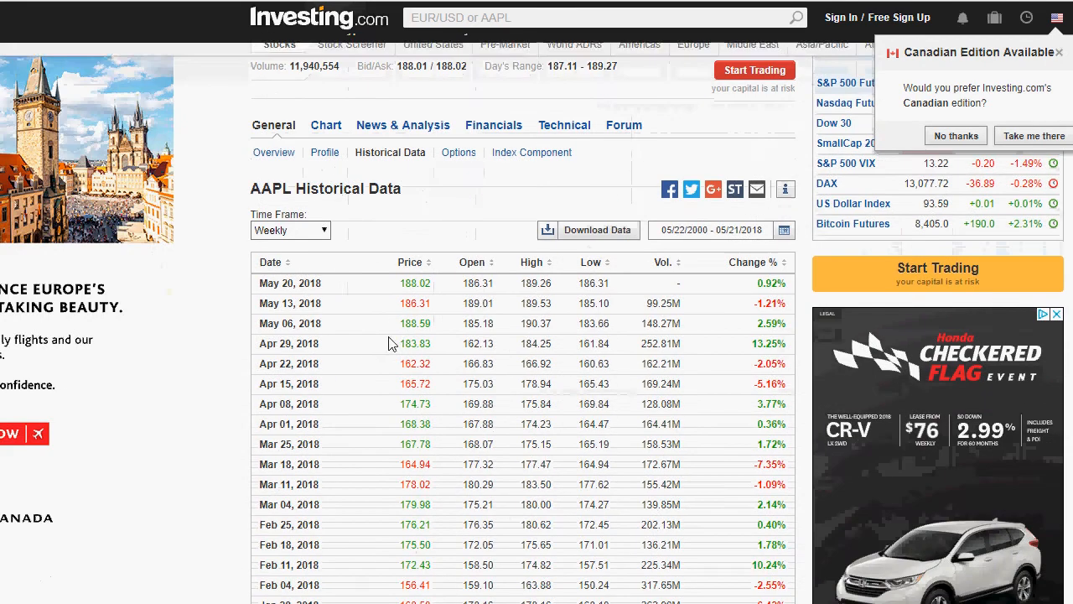
pyautogui.click(287, 264)
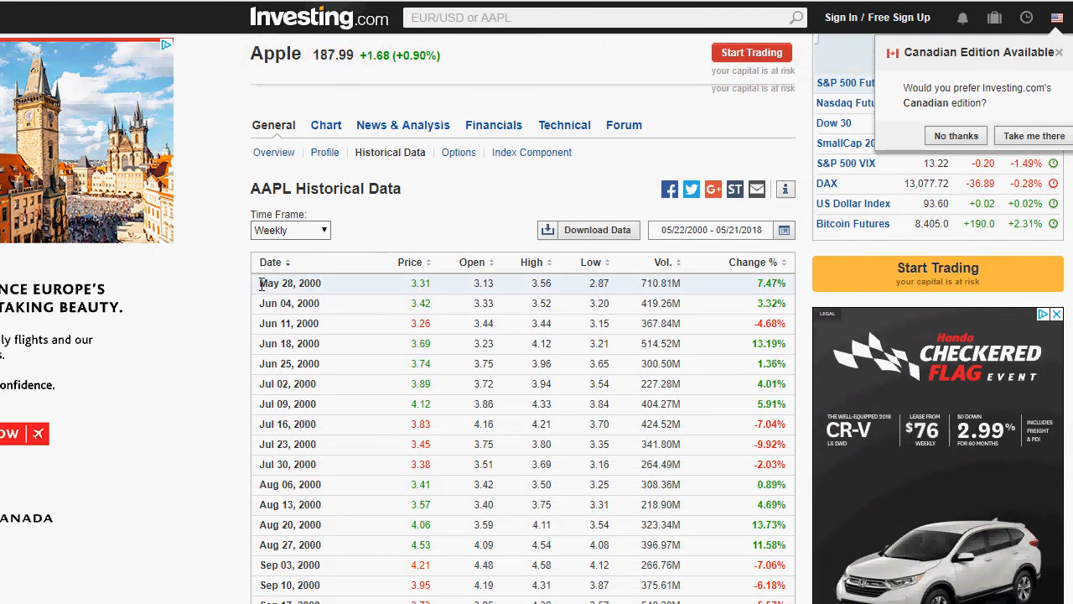
pyautogui.moveTo(262, 285); pyautogui.dragTo(468, 330)
pyautogui.scroll(-20, 467, 330)
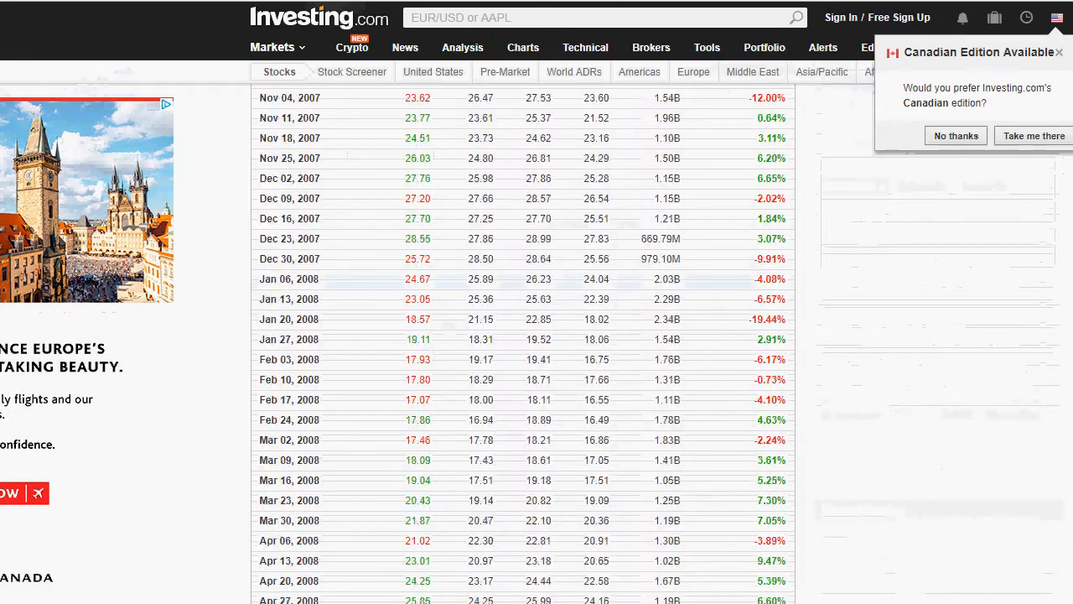
pyautogui.moveTo(335, 601); pyautogui.dragTo(785, 358)
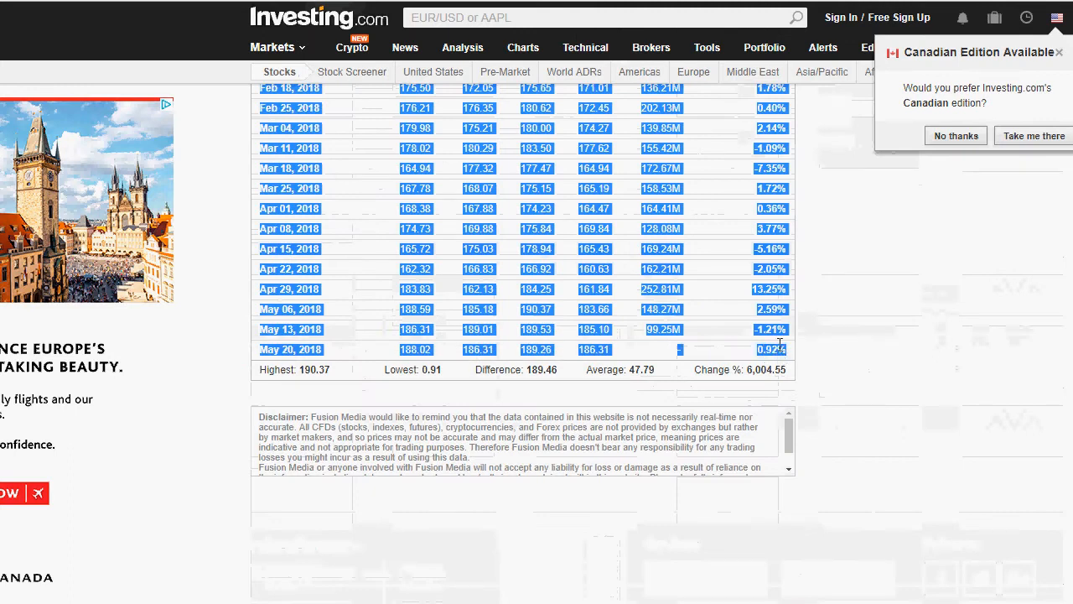
pyautogui.rightClick(795, 351)
pyautogui.click(801, 361)
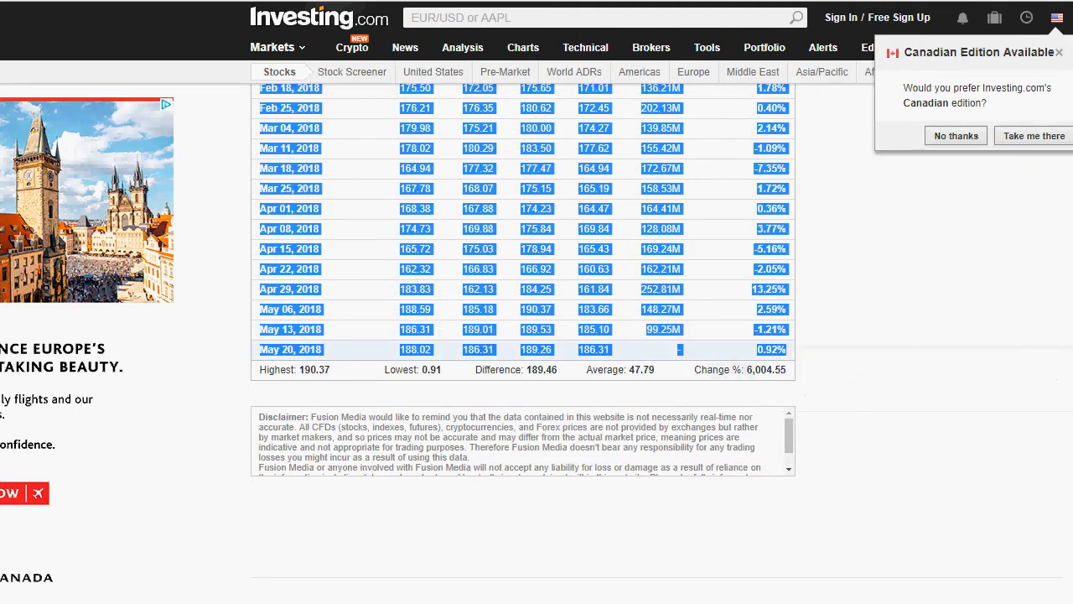
# - Switch to the empty Notepad window, paste the copied AAPL rows and copy the entire text again as plain text
pyautogui.hotkey('alt', 'Tab')
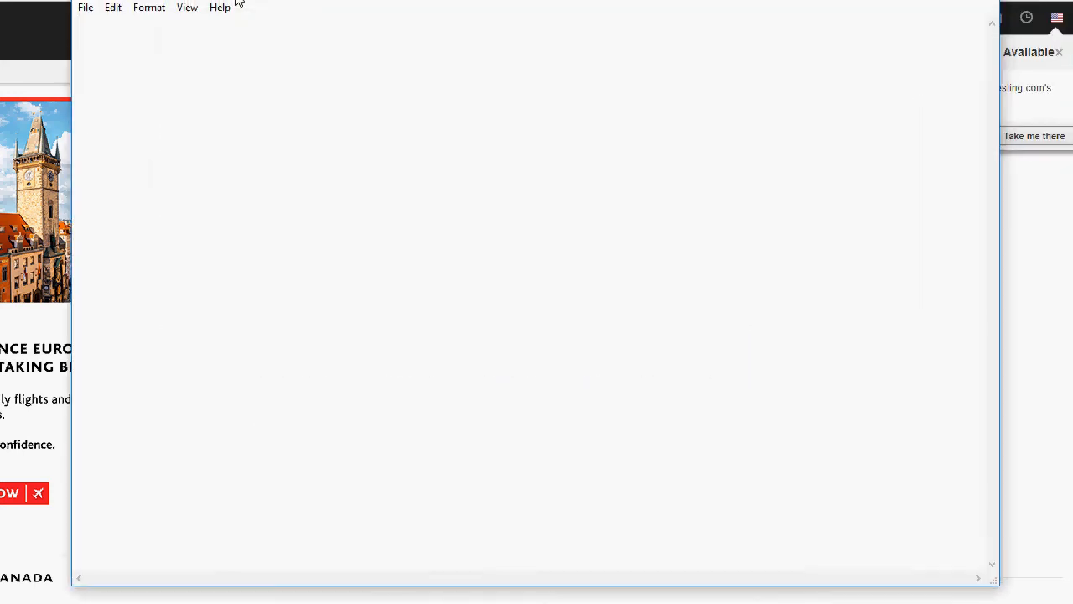
pyautogui.rightClick(191, 53)
pyautogui.click(243, 126)
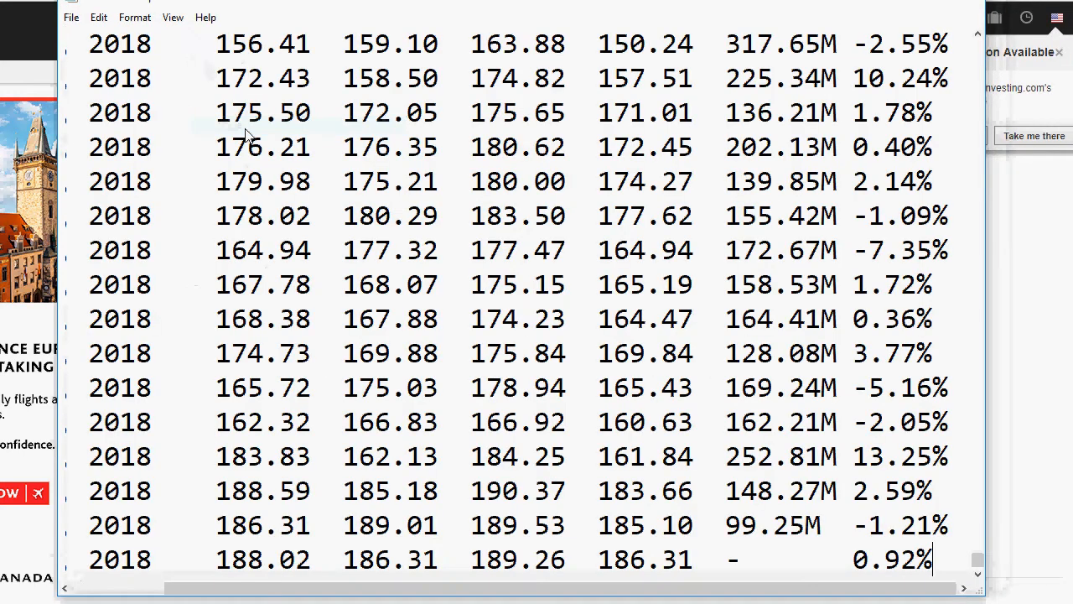
pyautogui.click(99, 17)
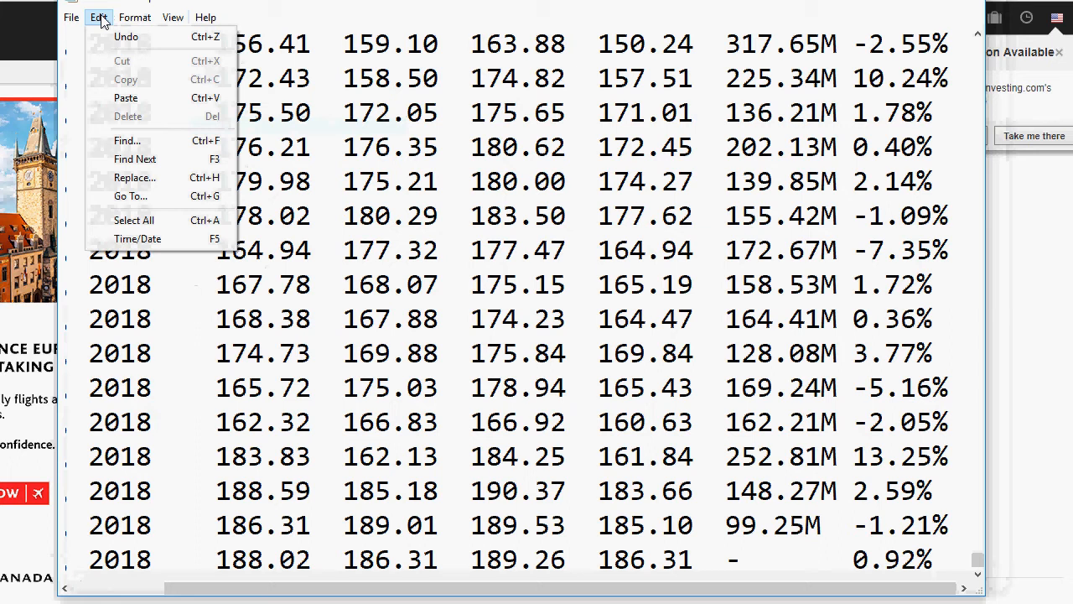
pyautogui.click(135, 220)
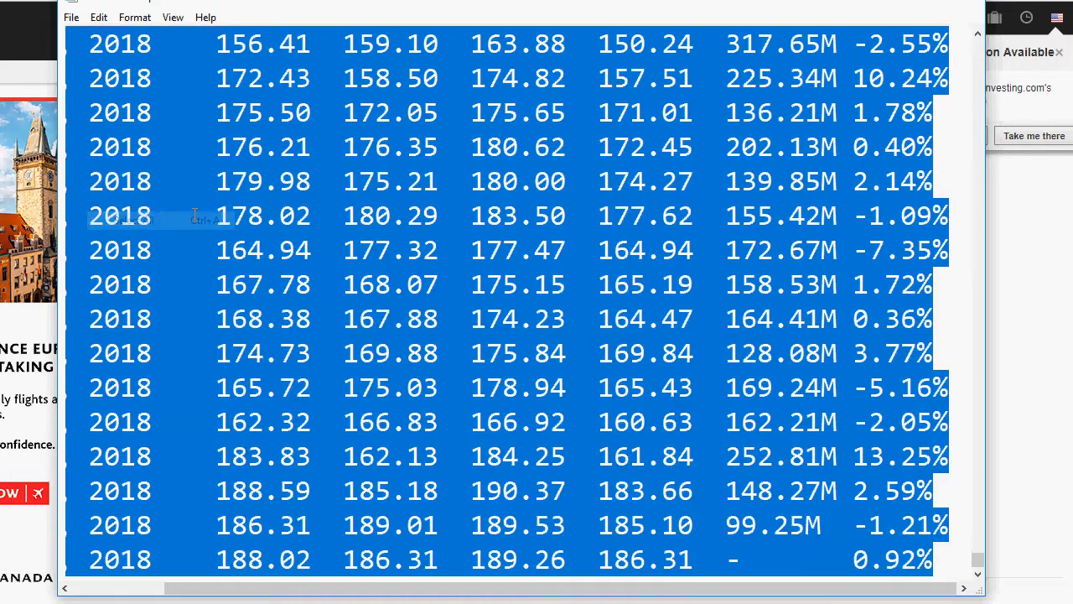
pyautogui.rightClick(218, 226)
pyautogui.click(240, 268)
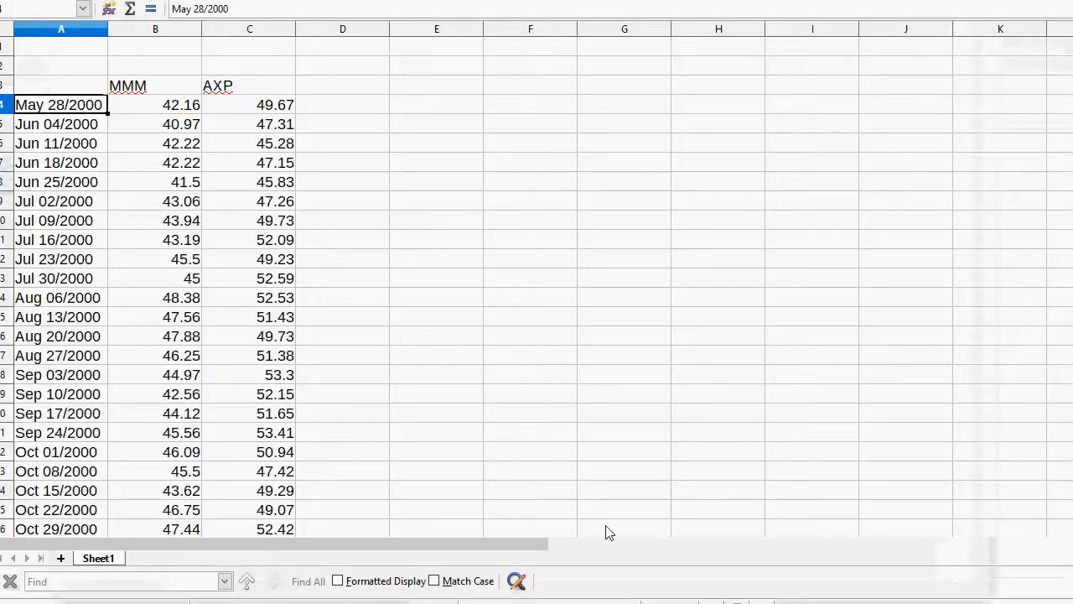
# - Paste the text into the LibreOffice Calc sheet from cell D4, importing it as tab- and comma-separated data
pyautogui.click(324, 105)
pyautogui.rightClick(326, 106)
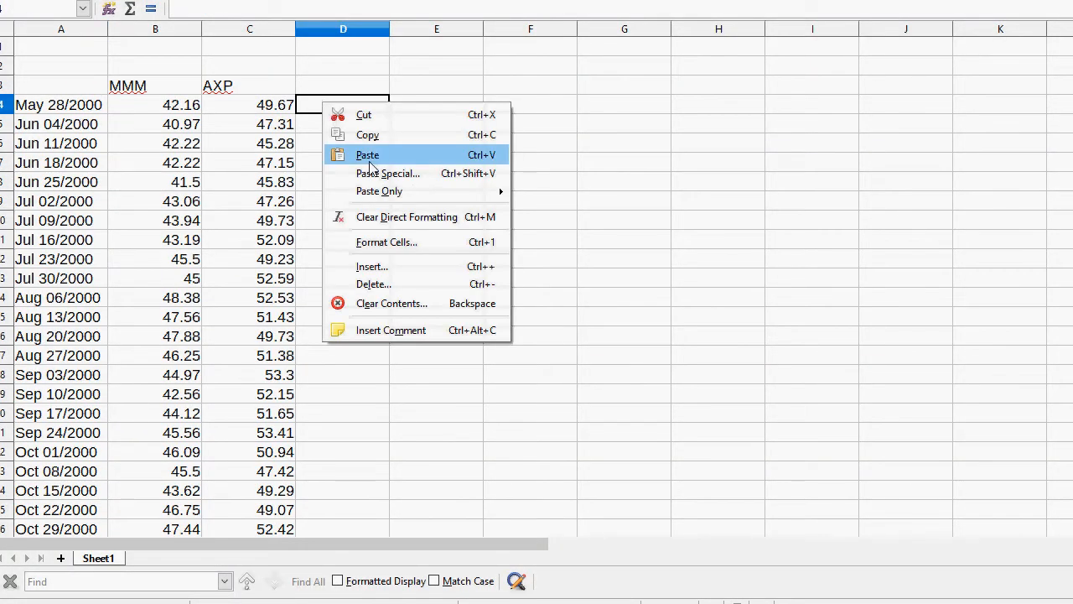
pyautogui.click(362, 153)
pyautogui.click(693, 471)
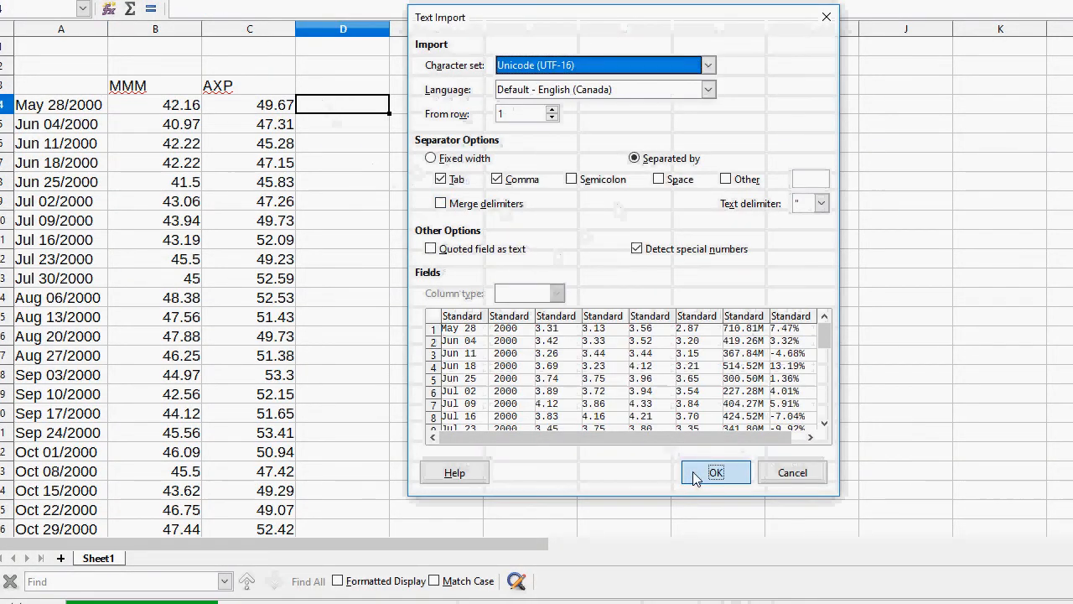
# - Delete the entire columns D and E holding the pasted dates and years
pyautogui.moveTo(342, 105); pyautogui.dragTo(471, 114)
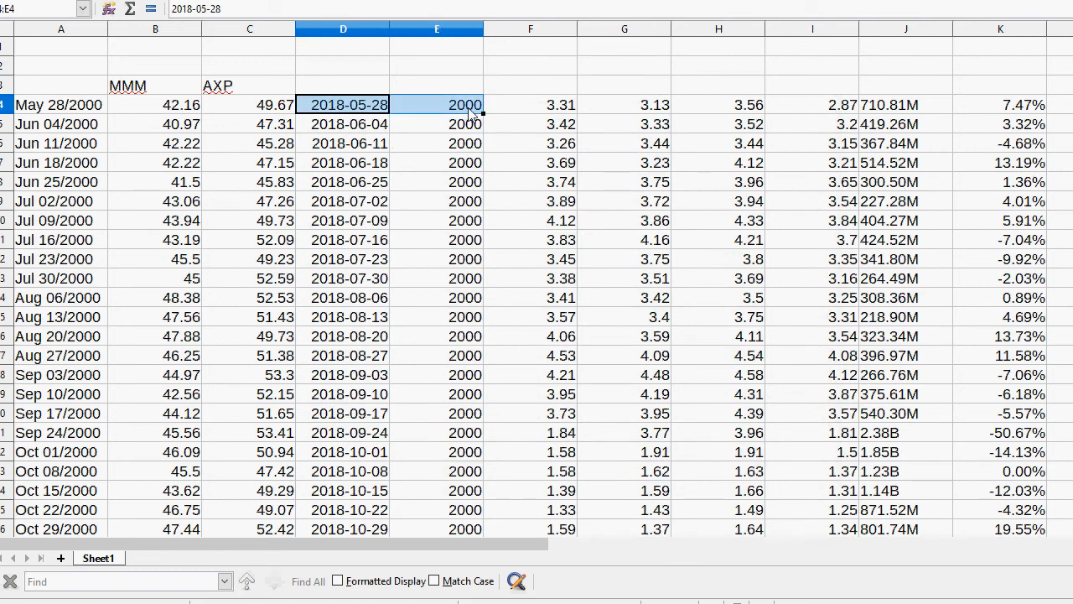
pyautogui.rightClick(471, 114)
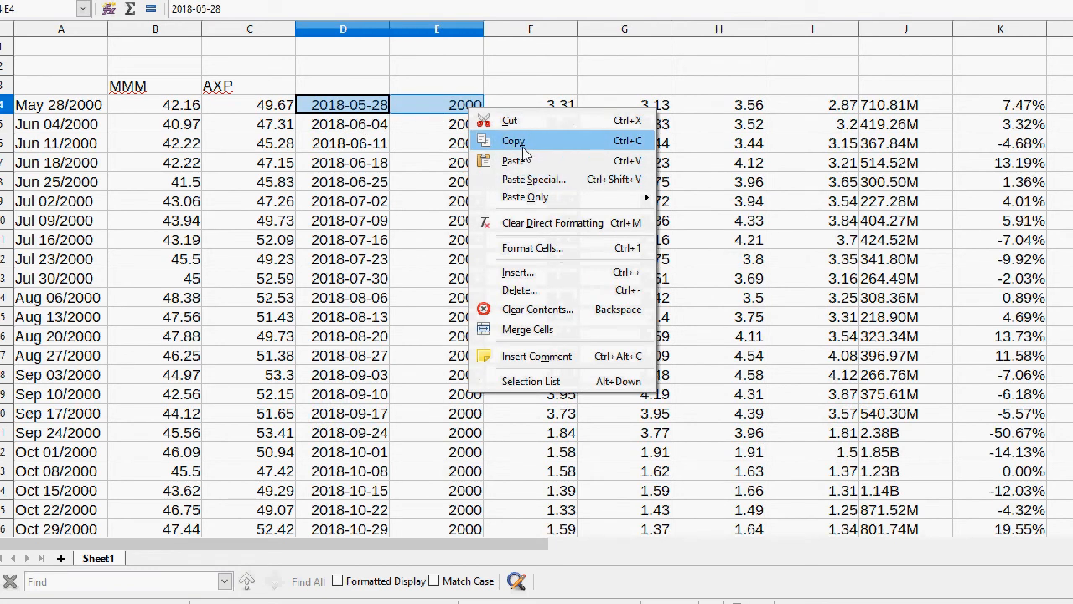
pyautogui.click(520, 290)
pyautogui.click(529, 296)
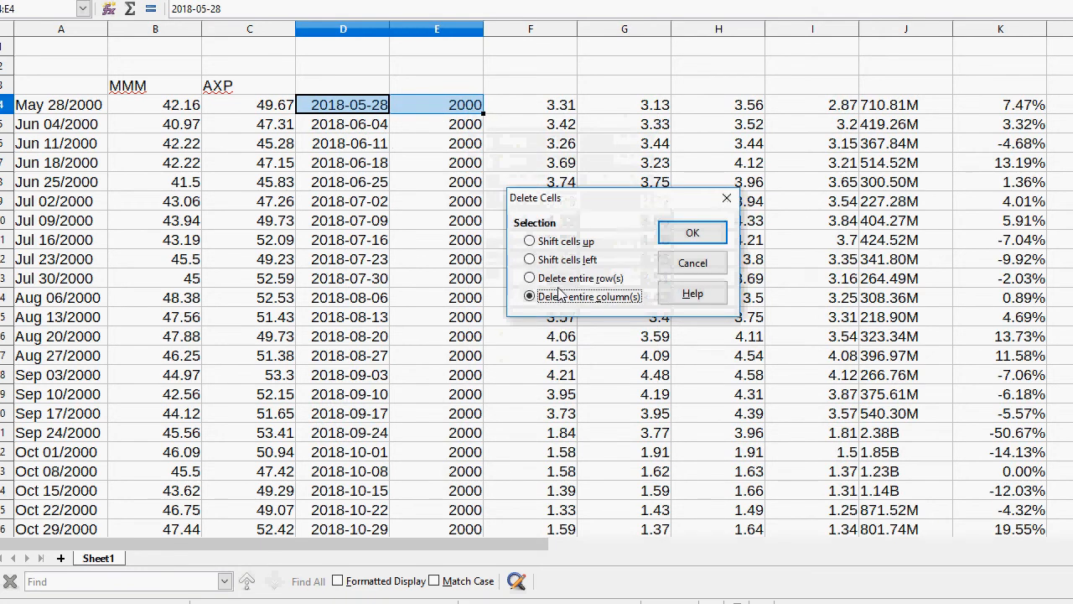
pyautogui.click(690, 234)
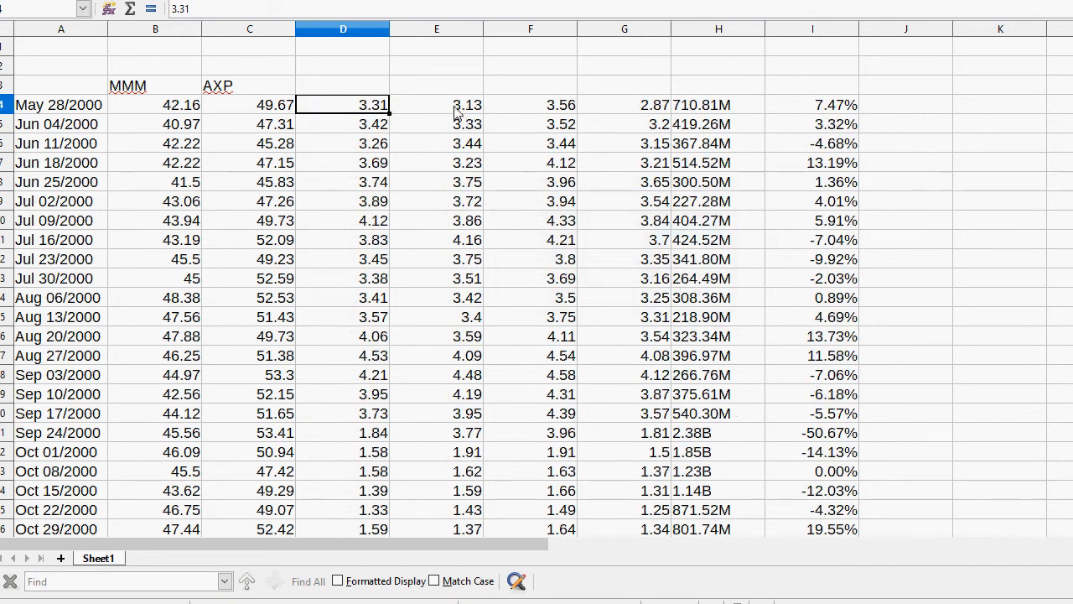
pyautogui.moveTo(455, 112); pyautogui.dragTo(829, 109)
pyautogui.rightClick(828, 111)
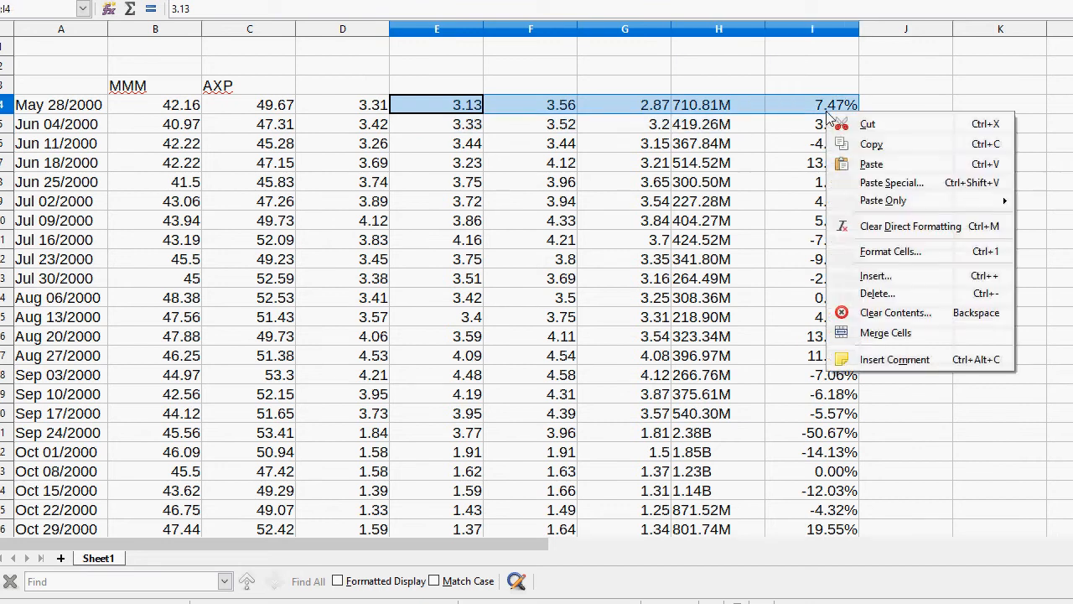
pyautogui.click(896, 292)
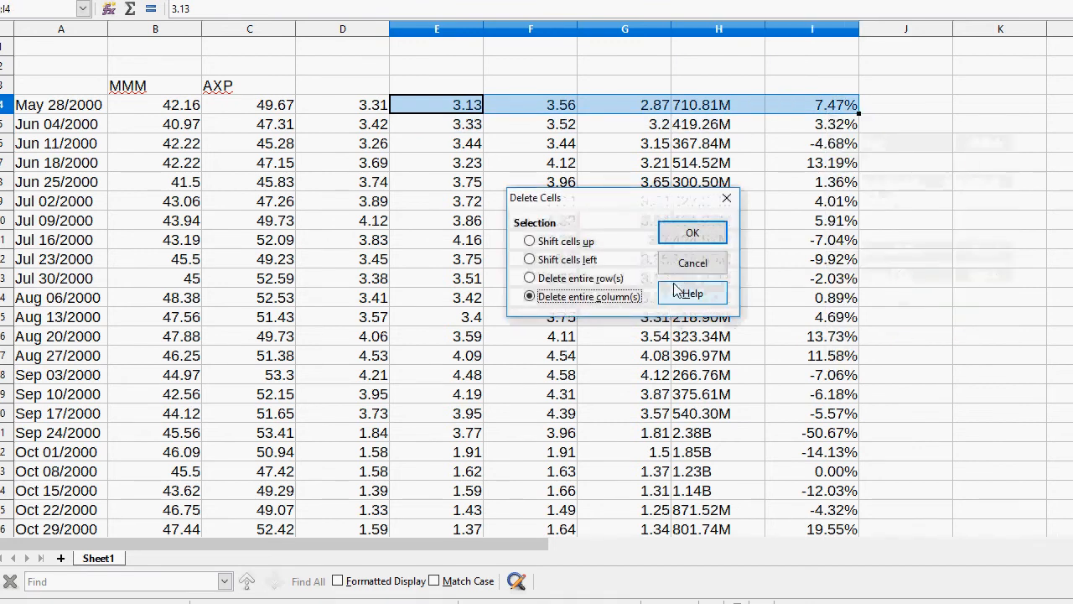
pyautogui.click(692, 263)
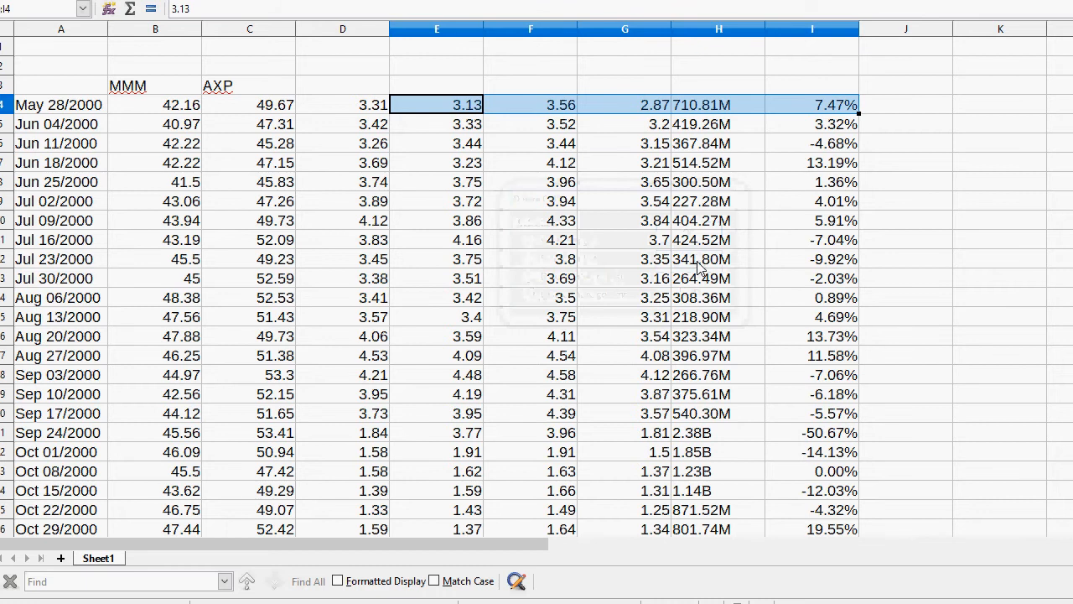
pyautogui.rightClick(562, 141)
pyautogui.moveTo(611, 223)
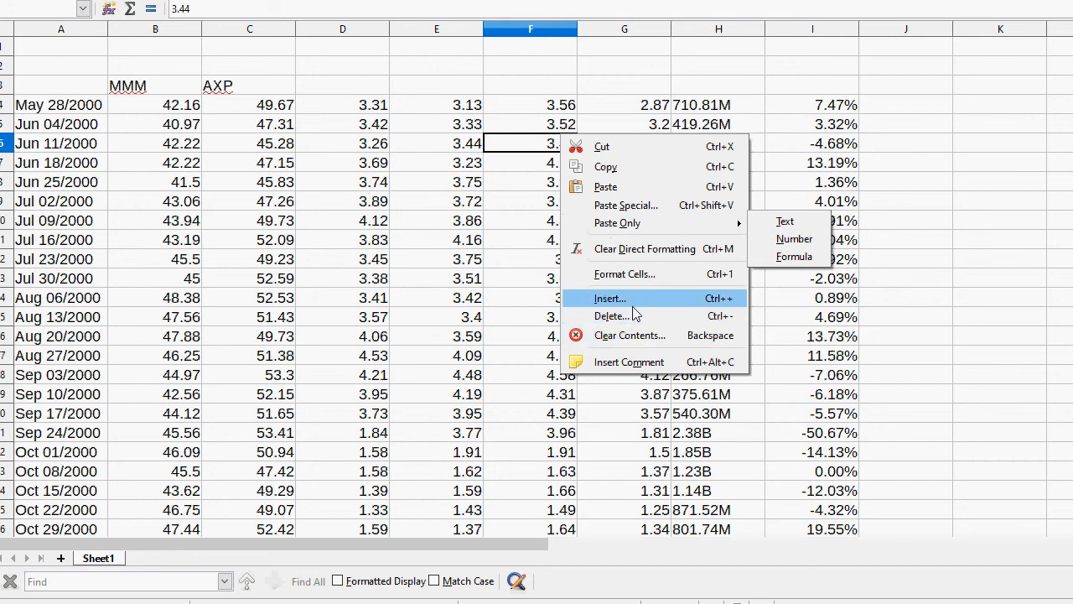
pyautogui.click(505, 201)
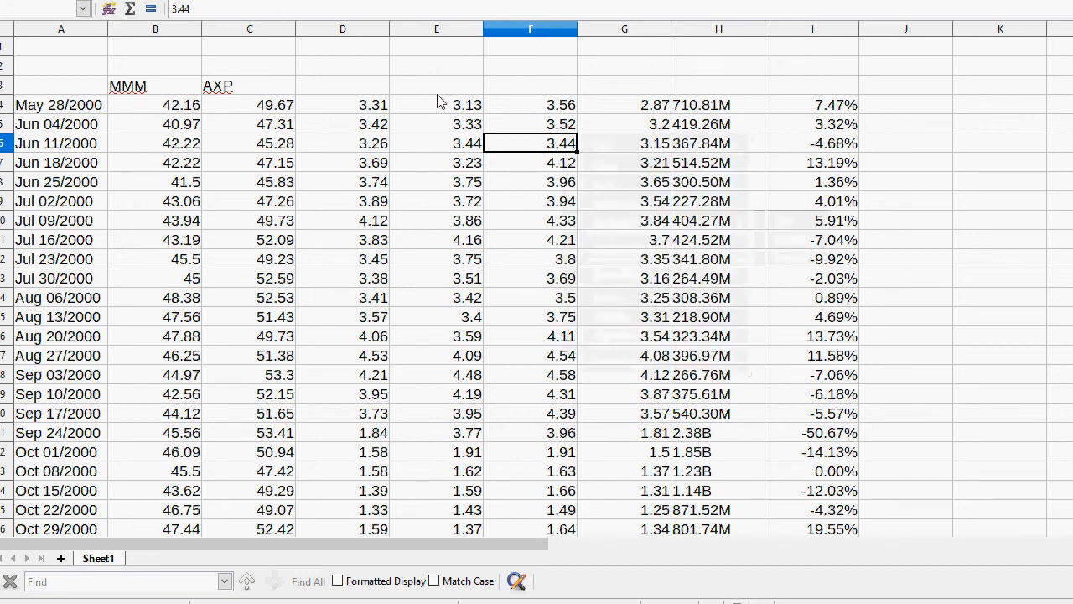
# - Delete the entire columns E through I, which hold the pasted open, high, low, volume and change figures
pyautogui.moveTo(438, 103); pyautogui.dragTo(808, 104)
pyautogui.rightClick(809, 104)
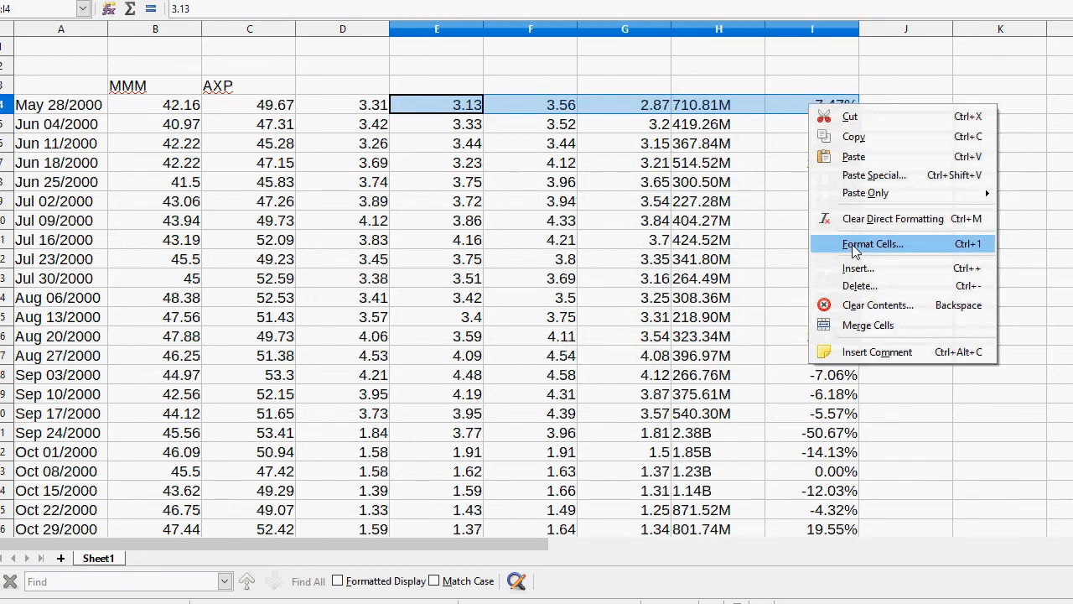
pyautogui.click(843, 290)
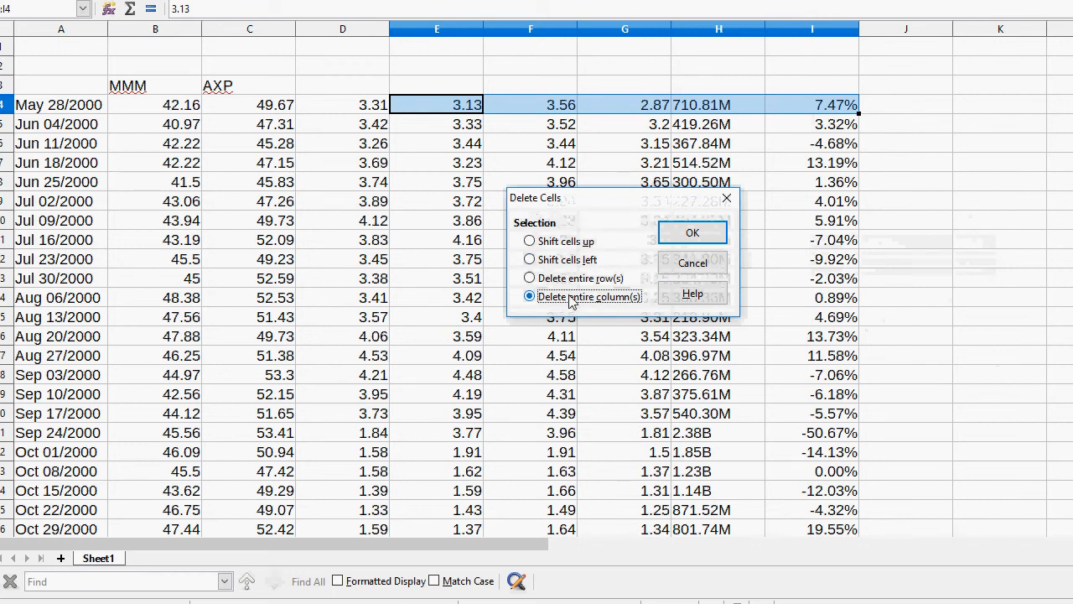
pyautogui.click(692, 237)
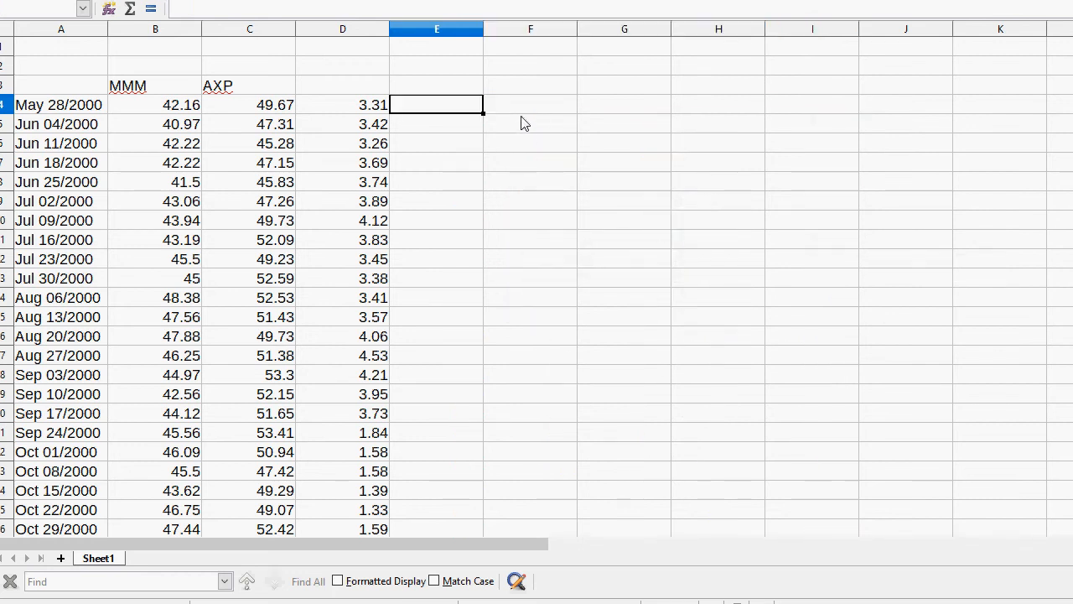
# - Enter AAPL as the header in cell D3 above the Apple price column
pyautogui.click(342, 90)
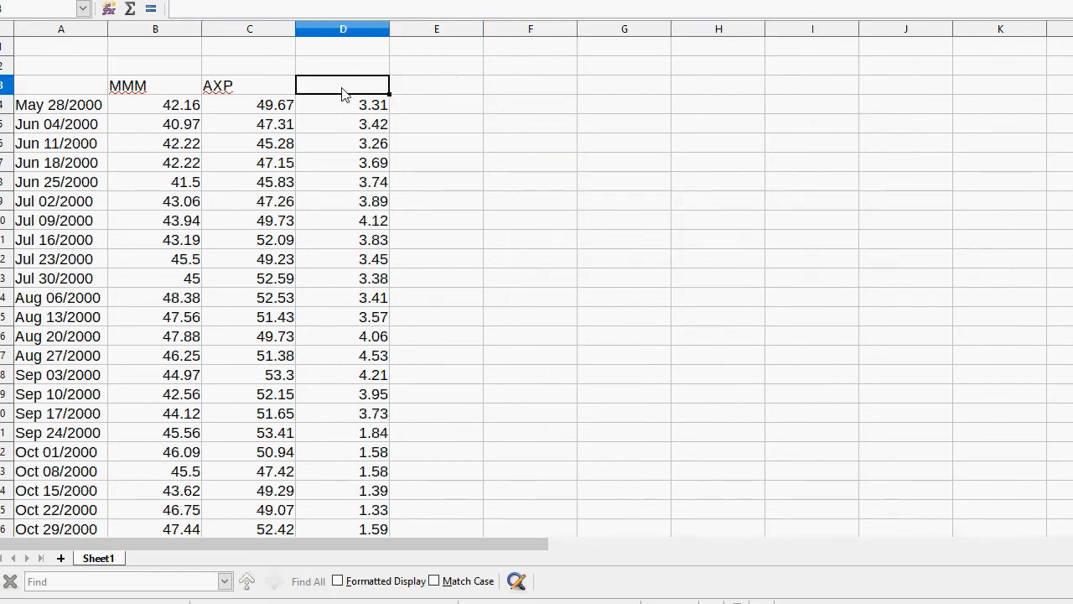
pyautogui.write('aa')
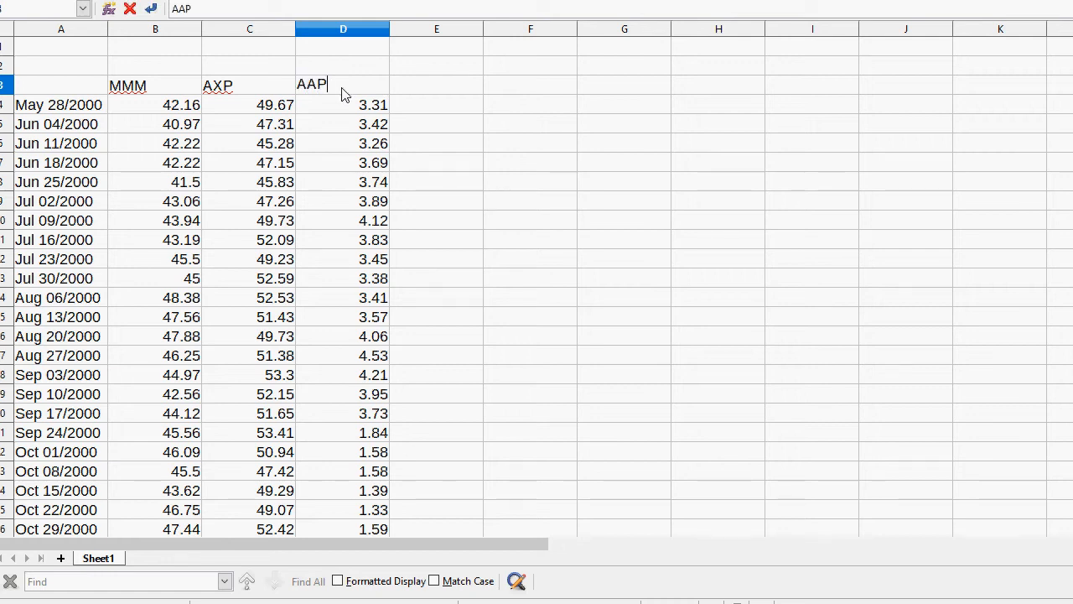
pyautogui.click(466, 117)
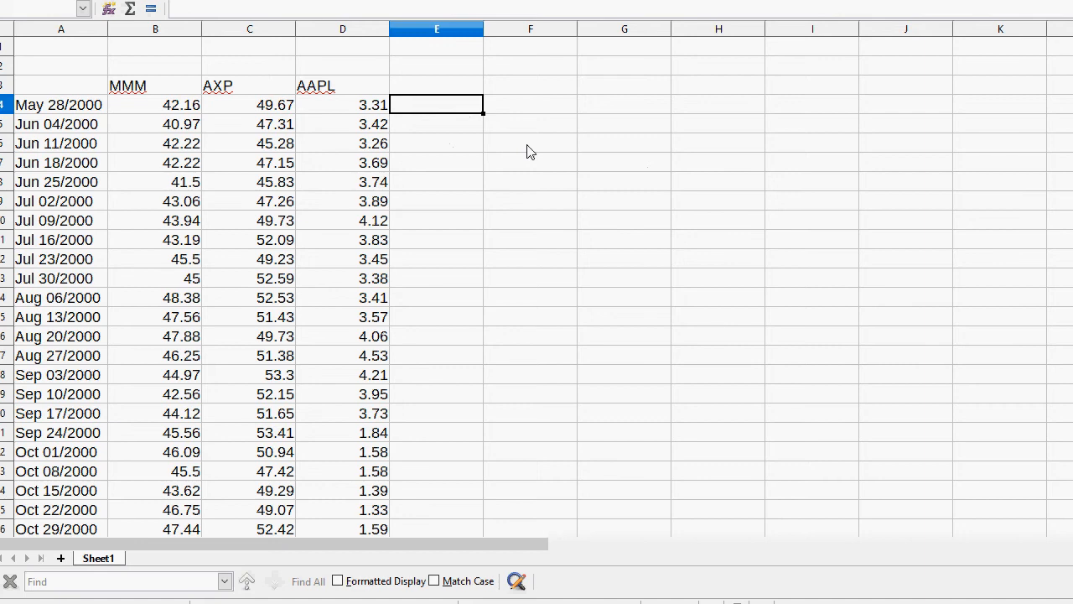
# - Check the date, MMM, AXP and AAPL columns down to their last rows in May 2018 for matching row alignment
pyautogui.scroll(-4, 516, 150)
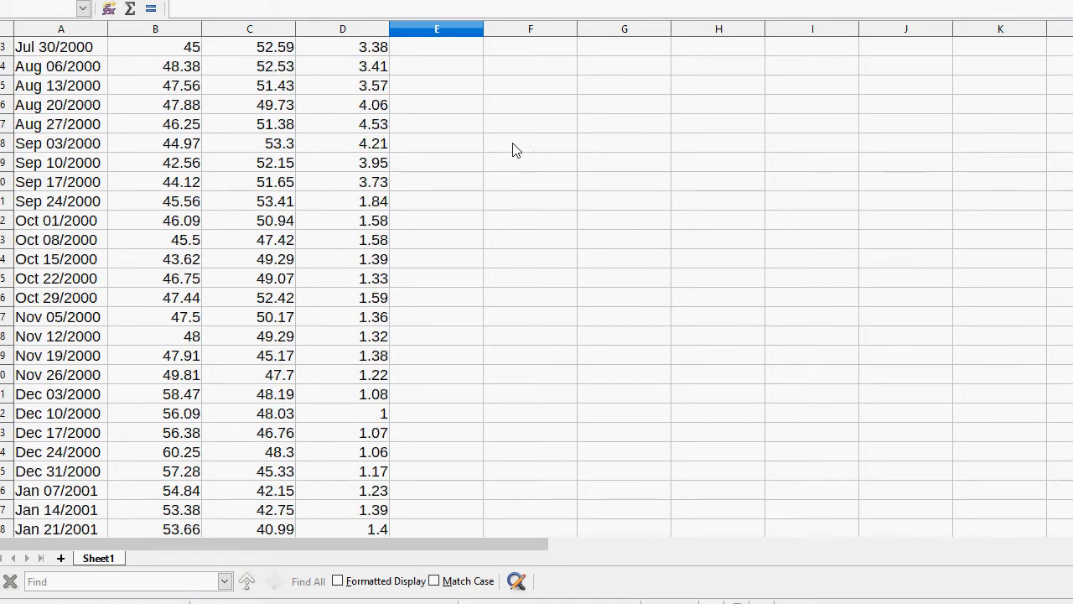
pyautogui.scroll(-7, 516, 150)
pyautogui.scroll(1, 516, 150)
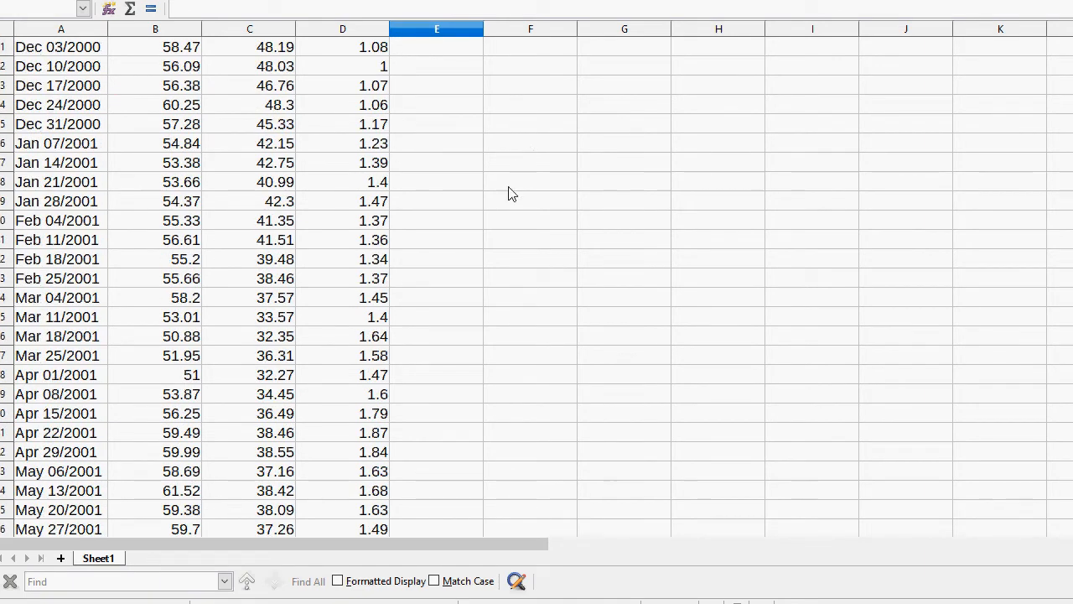
pyautogui.scroll(-17, 510, 210)
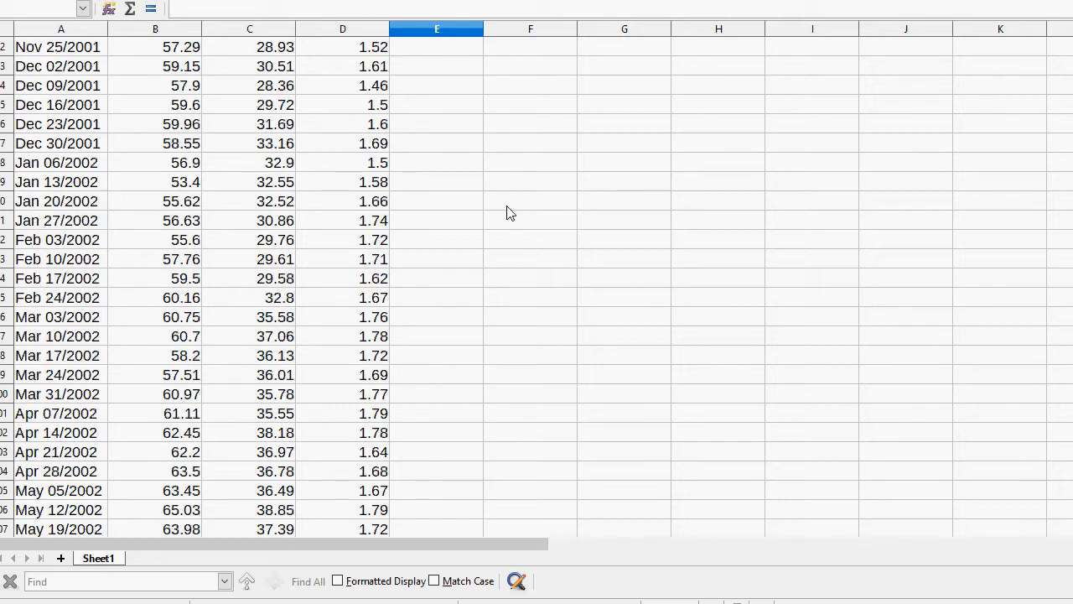
pyautogui.scroll(-14, 510, 212)
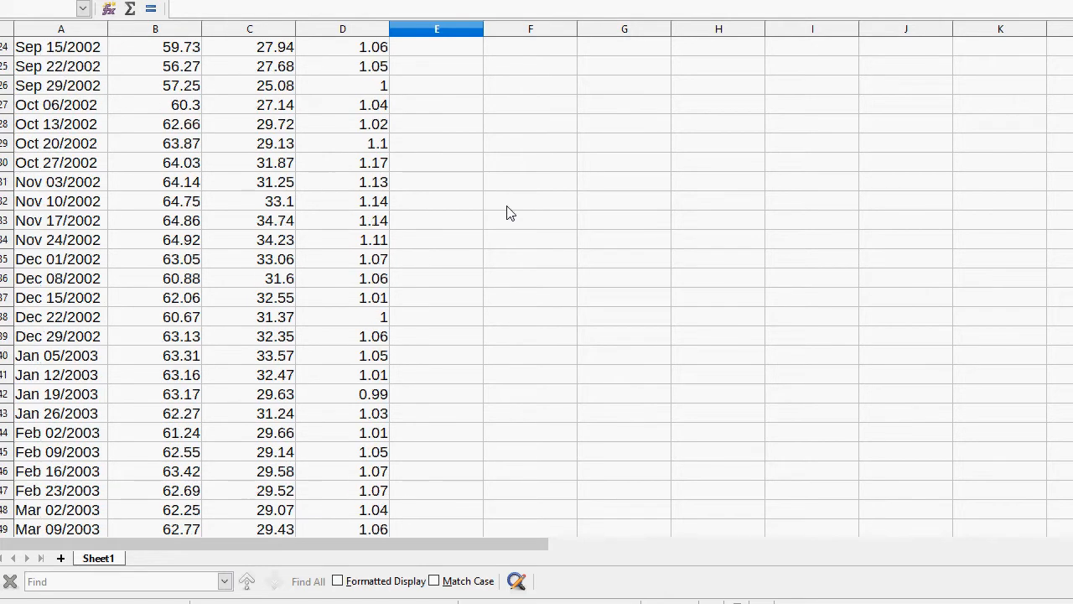
pyautogui.scroll(-15, 510, 212)
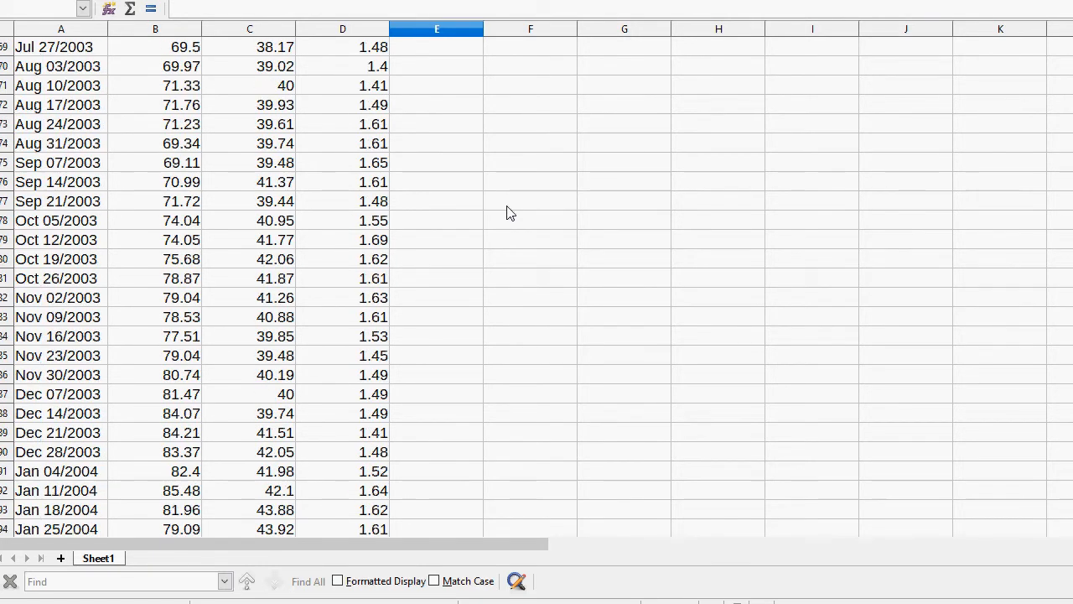
pyautogui.scroll(-17, 510, 212)
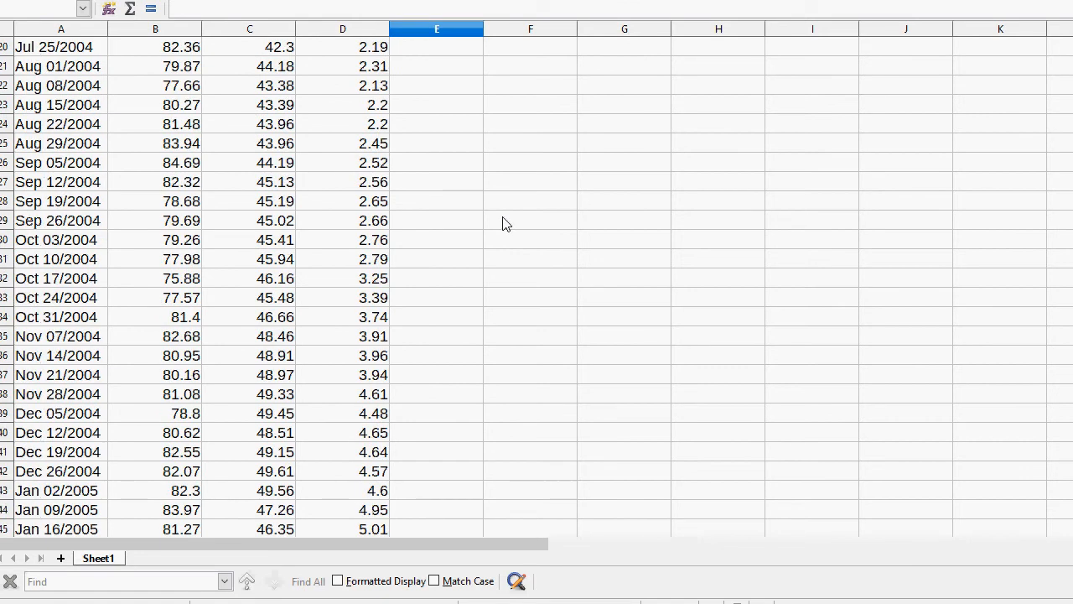
pyautogui.scroll(-20, 505, 223)
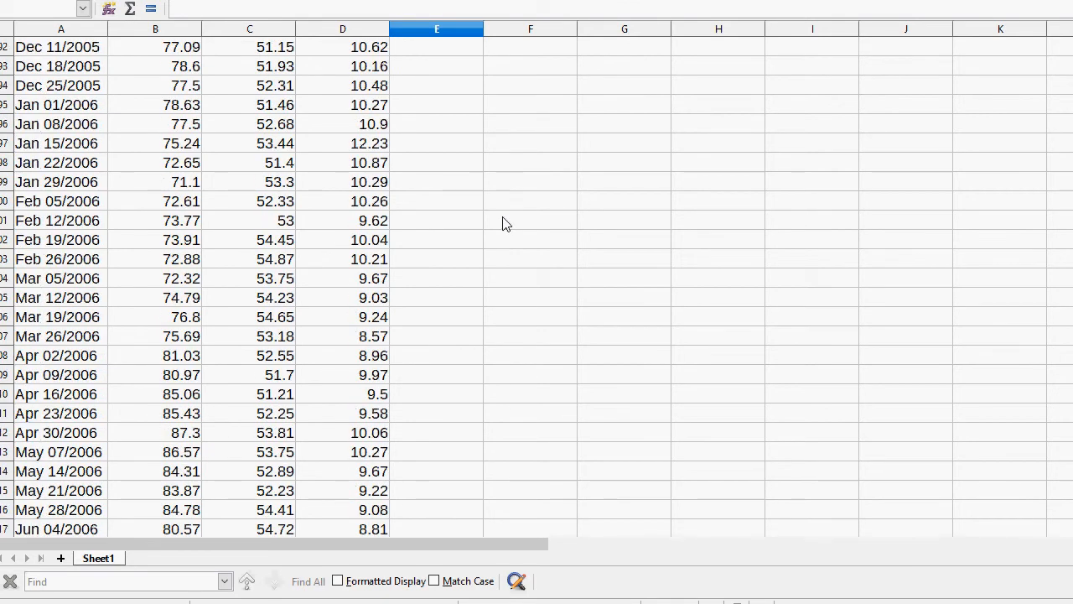
pyautogui.scroll(-8, 503, 223)
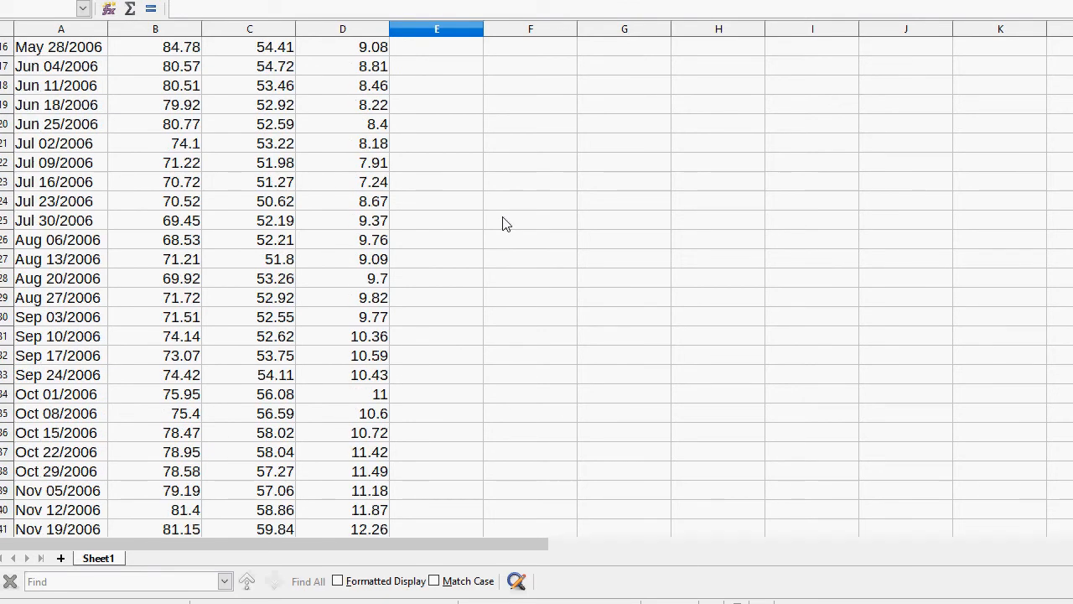
pyautogui.scroll(-12, 503, 224)
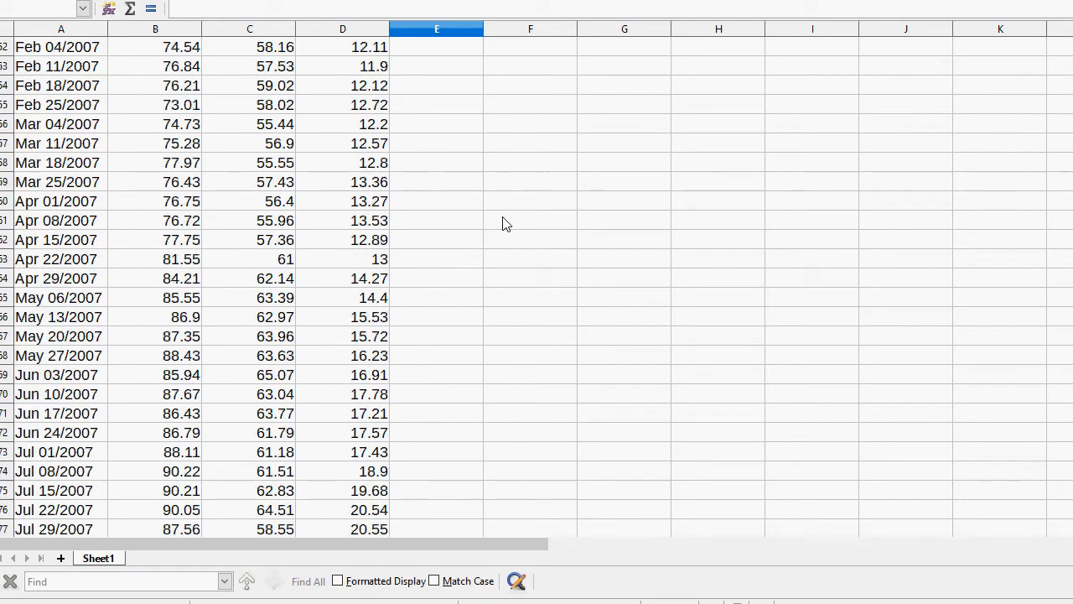
pyautogui.scroll(-3, 505, 223)
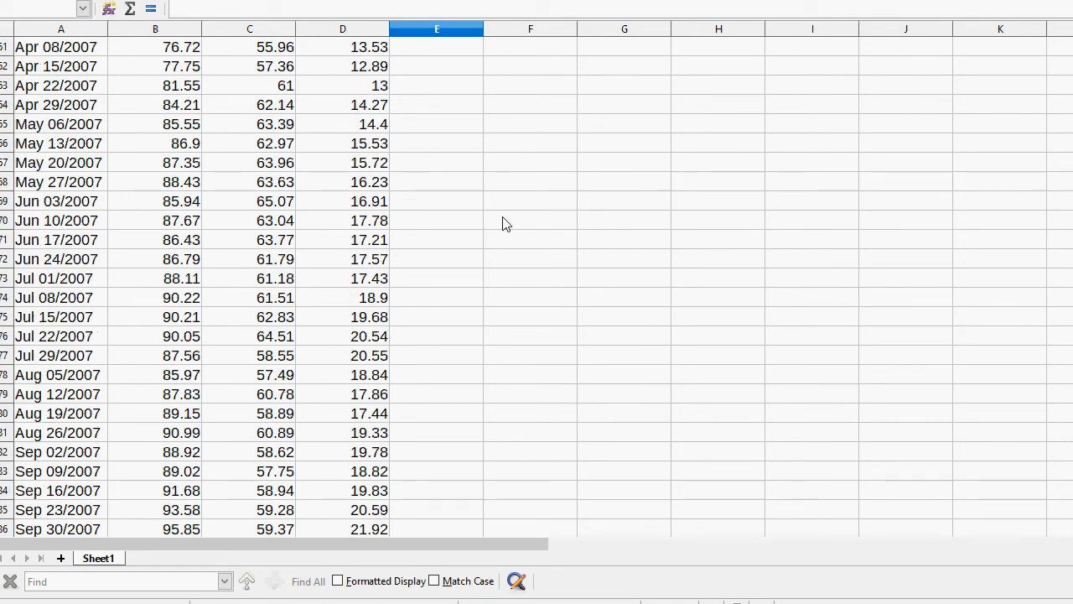
pyautogui.scroll(-2, 505, 223)
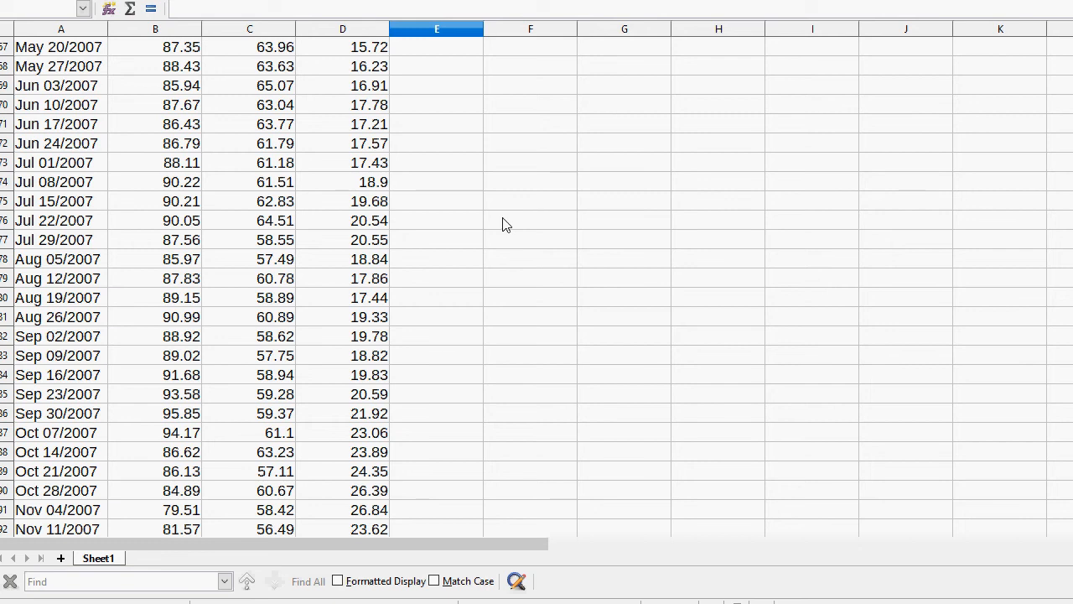
pyautogui.scroll(-3, 506, 224)
pyautogui.scroll(-2, 506, 223)
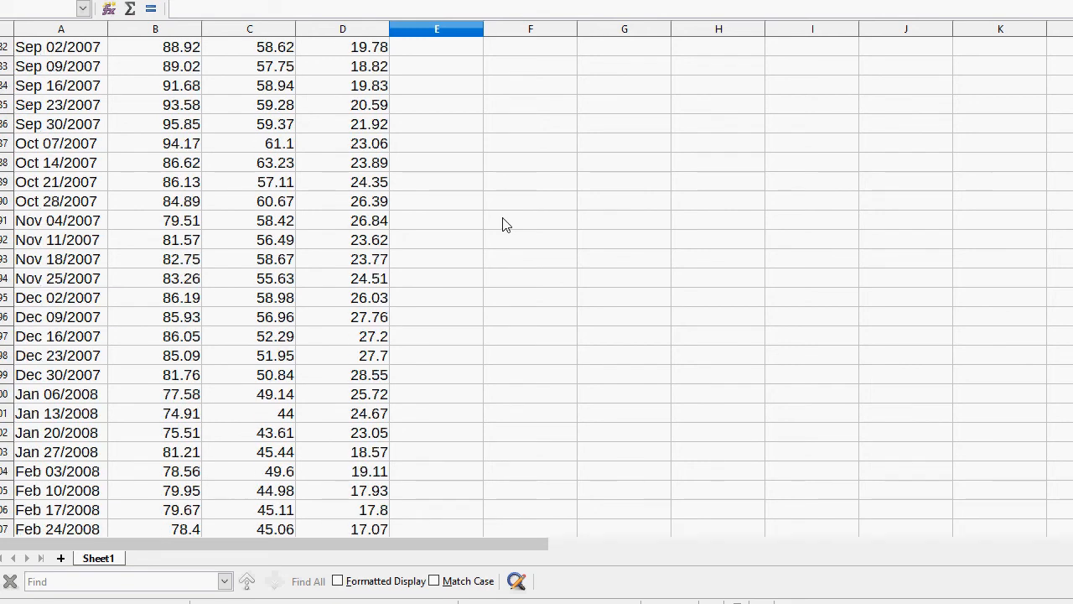
pyautogui.scroll(-2, 505, 224)
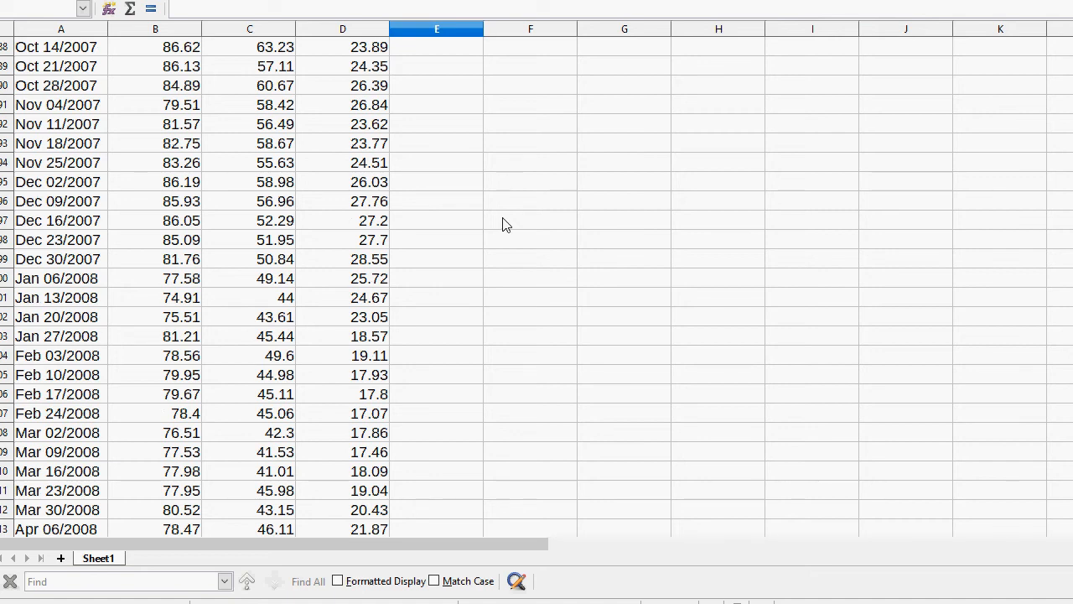
pyautogui.scroll(-3, 505, 223)
pyautogui.scroll(-4, 512, 219)
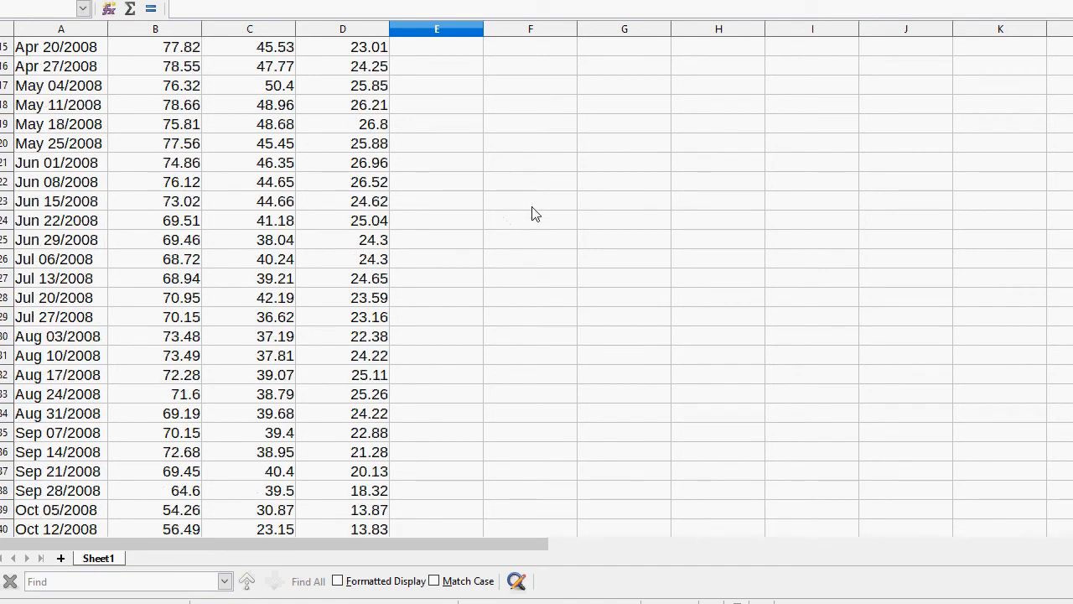
pyautogui.scroll(-20, 511, 220)
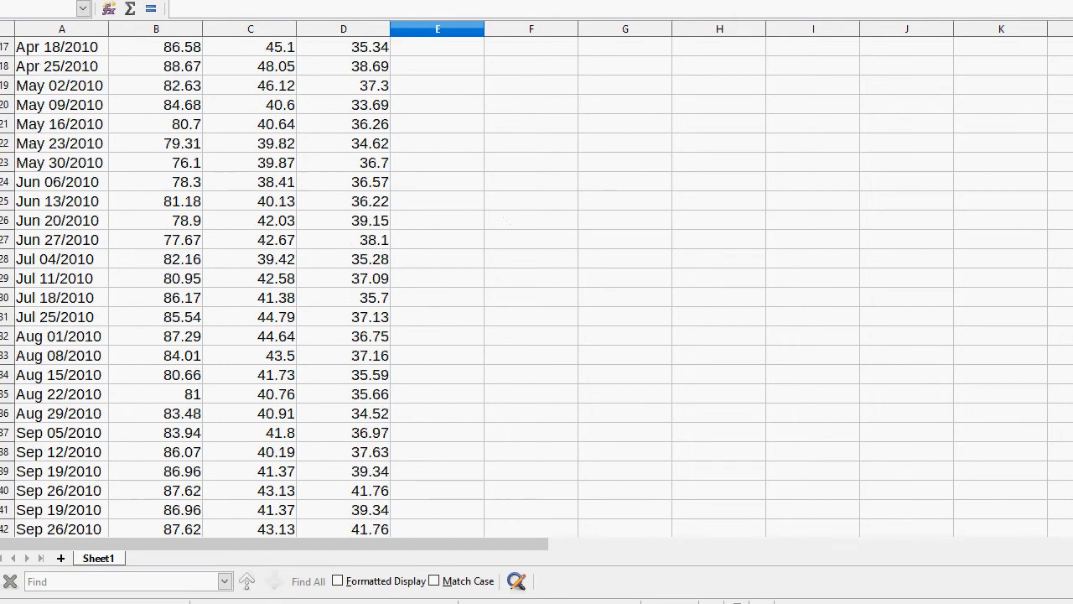
pyautogui.scroll(-6, 512, 220)
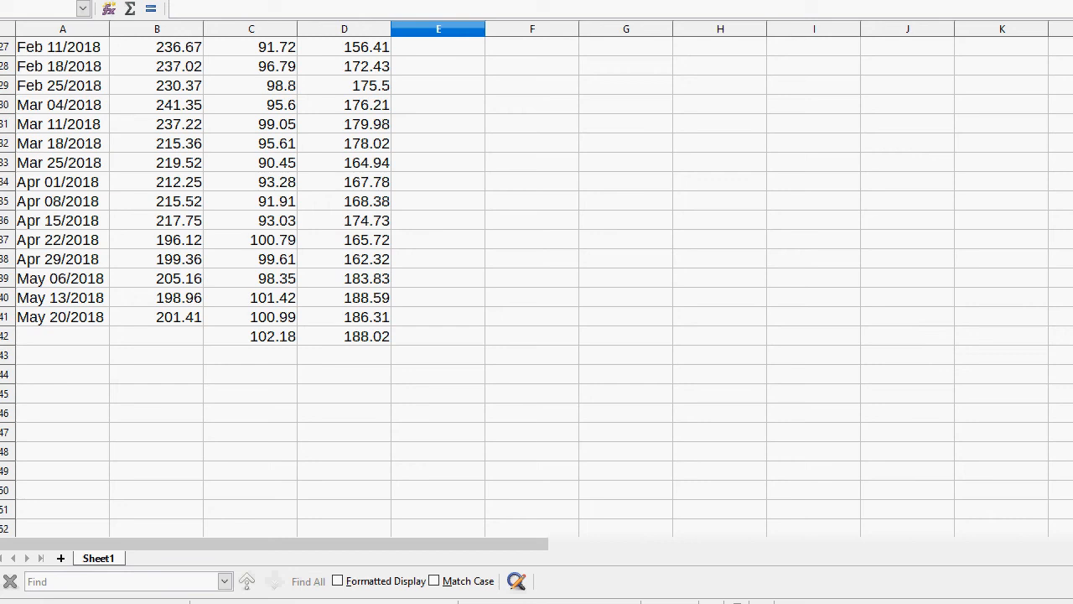
pyautogui.scroll(10, 537, 277)
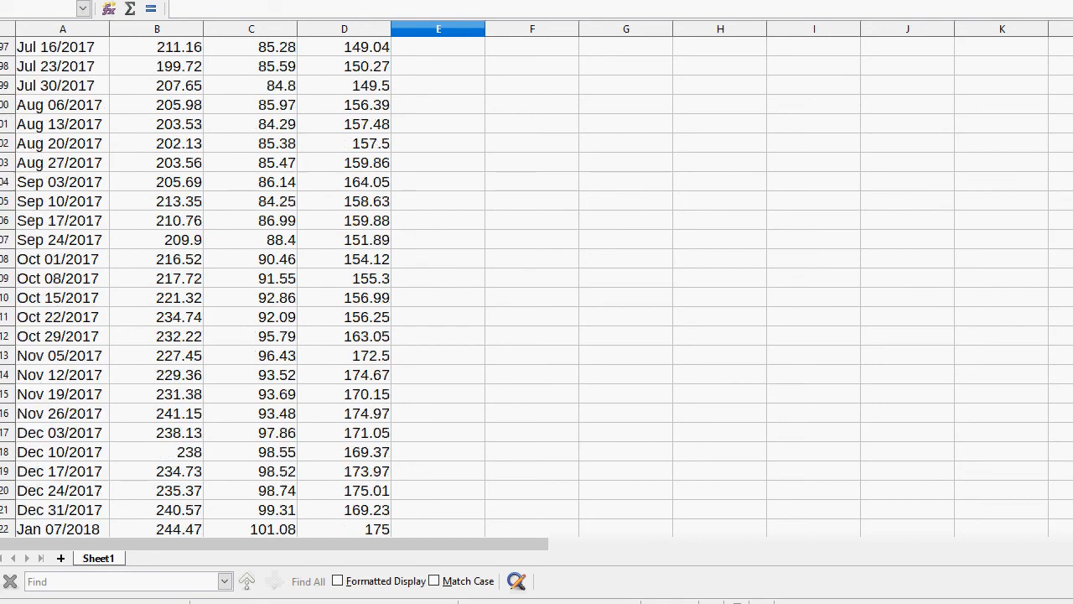
pyautogui.scroll(20, 537, 277)
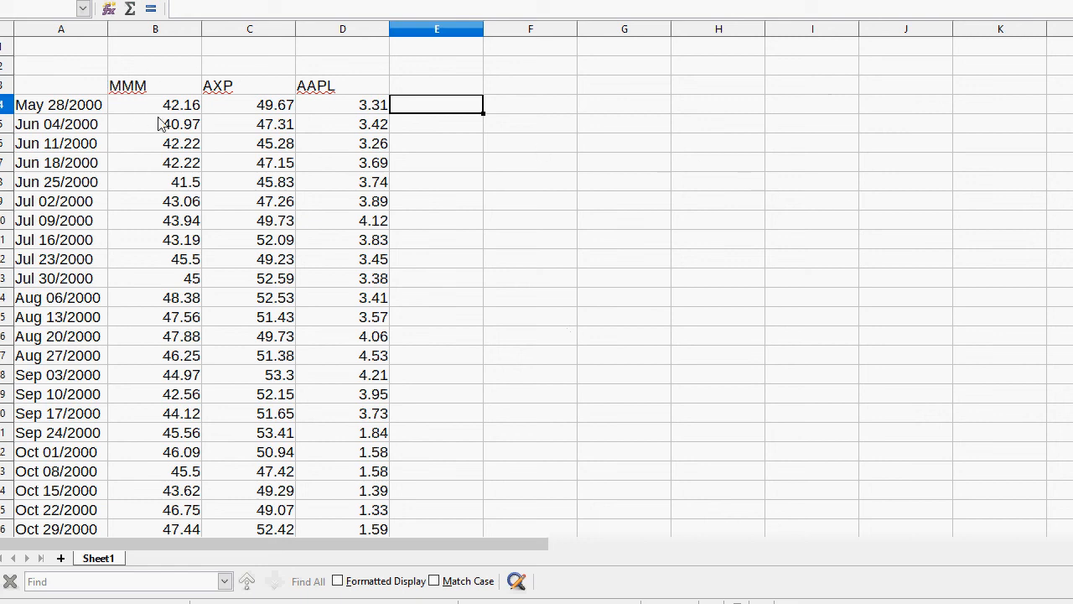
pyautogui.moveTo(167, 108); pyautogui.dragTo(172, 223)
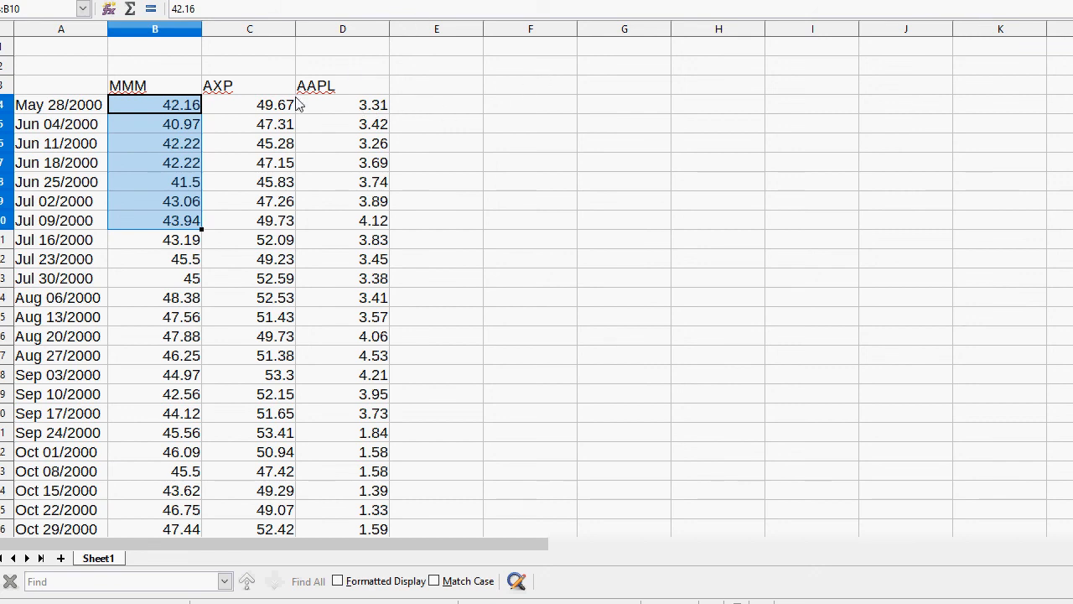
pyautogui.click(589, 130)
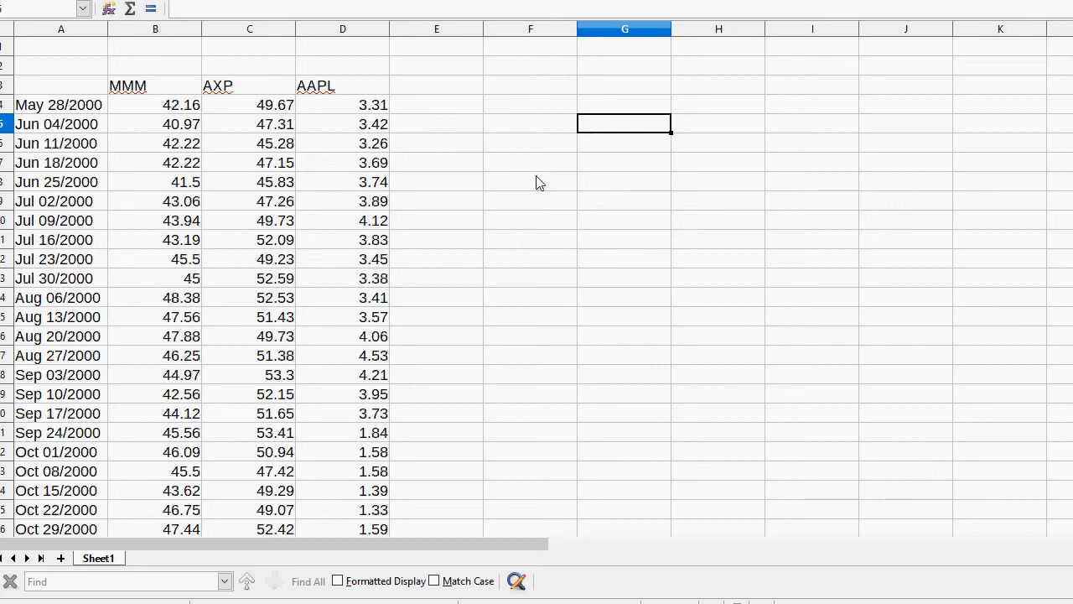
pyautogui.scroll(-1, 538, 183)
pyautogui.scroll(1, 539, 182)
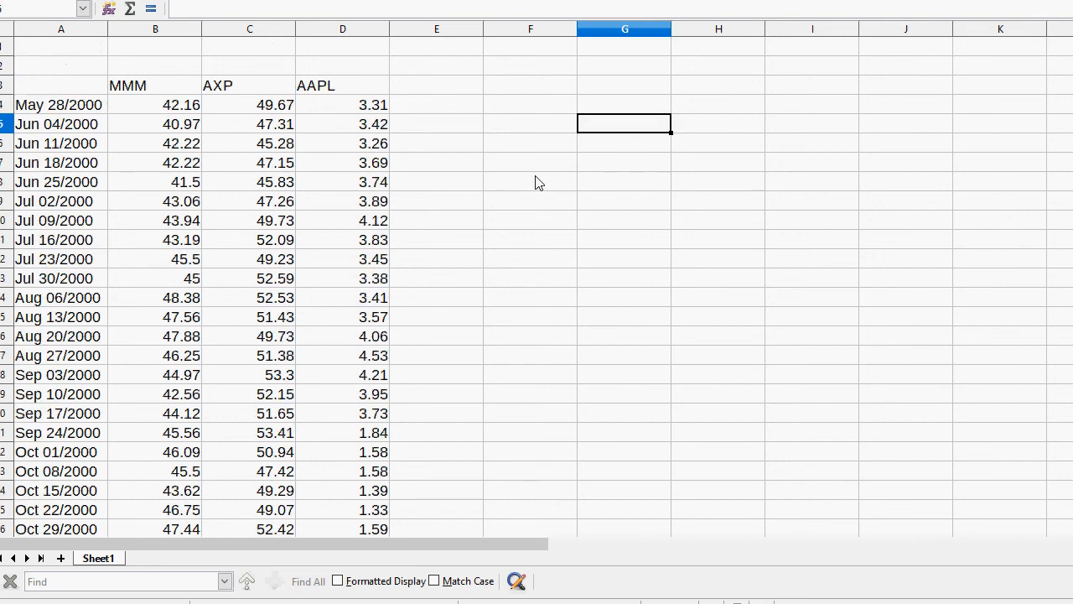